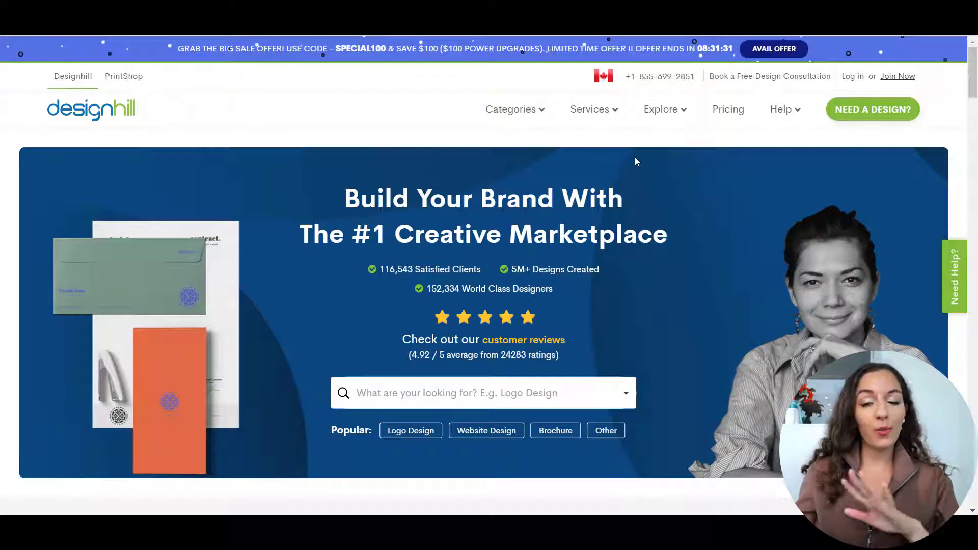
# Open the Studio design tool page from Designhill's services and look over its introduction.
pyautogui.moveTo(614, 122)
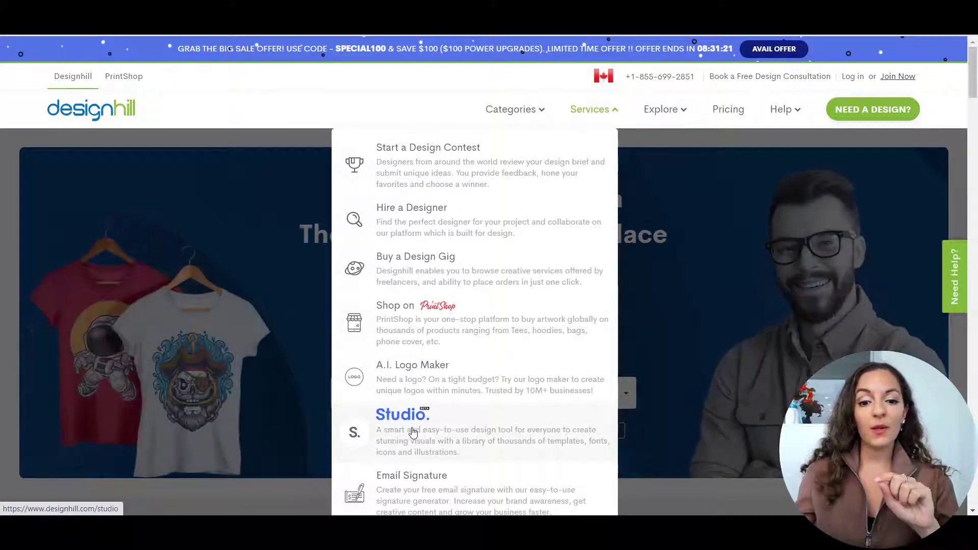
pyautogui.click(410, 432)
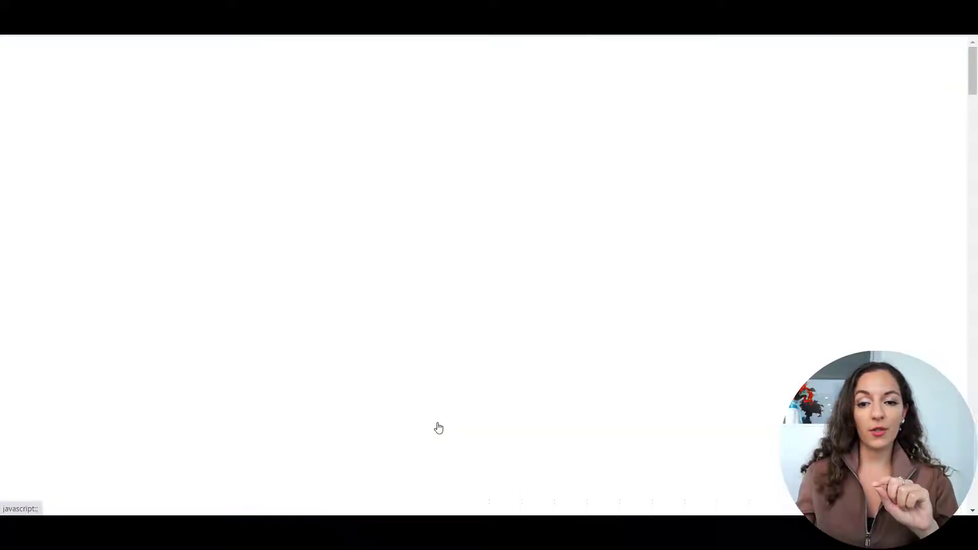
pyautogui.scroll(-7, 232, 257)
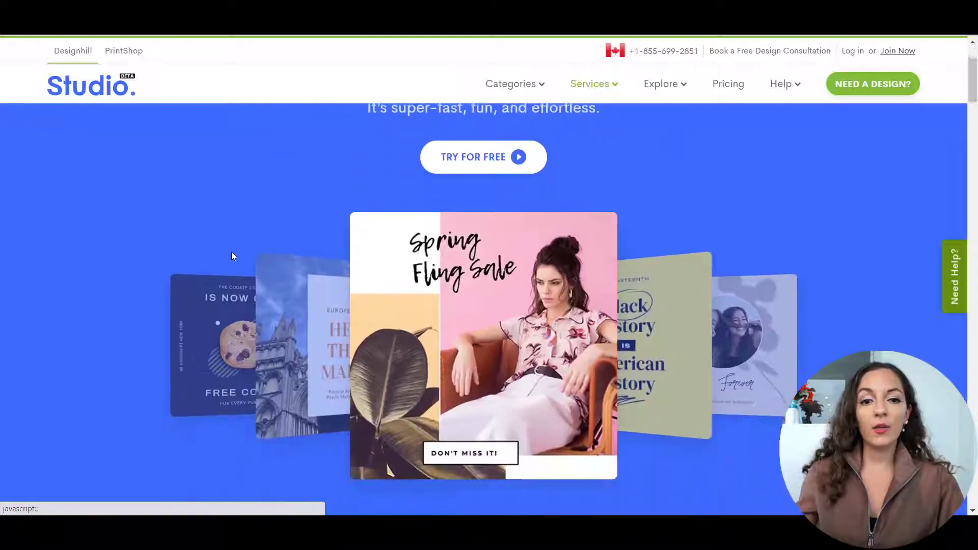
pyautogui.scroll(7, 232, 258)
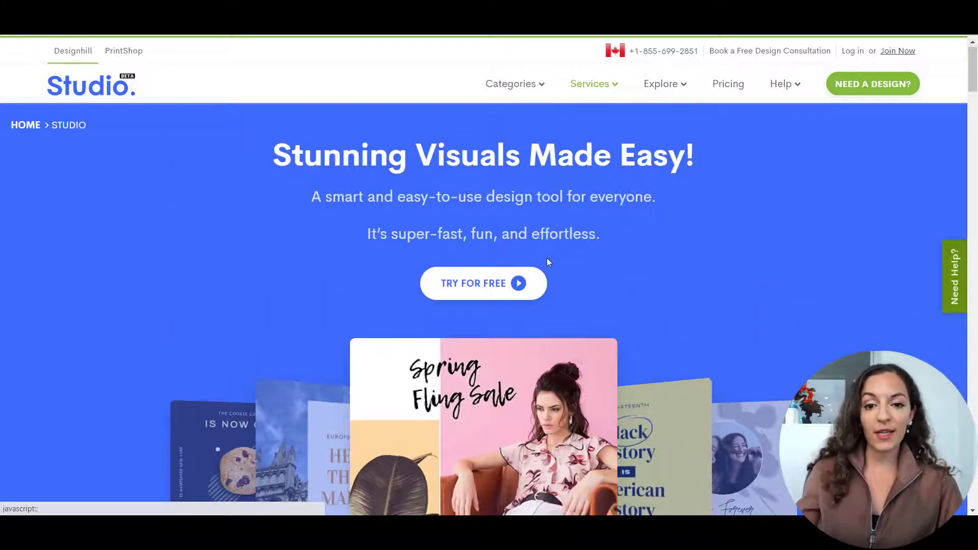
pyautogui.scroll(-5, 546, 260)
pyautogui.scroll(5, 520, 259)
# Log in to the Designhill account and open the Studio dashboard.
pyautogui.click(481, 290)
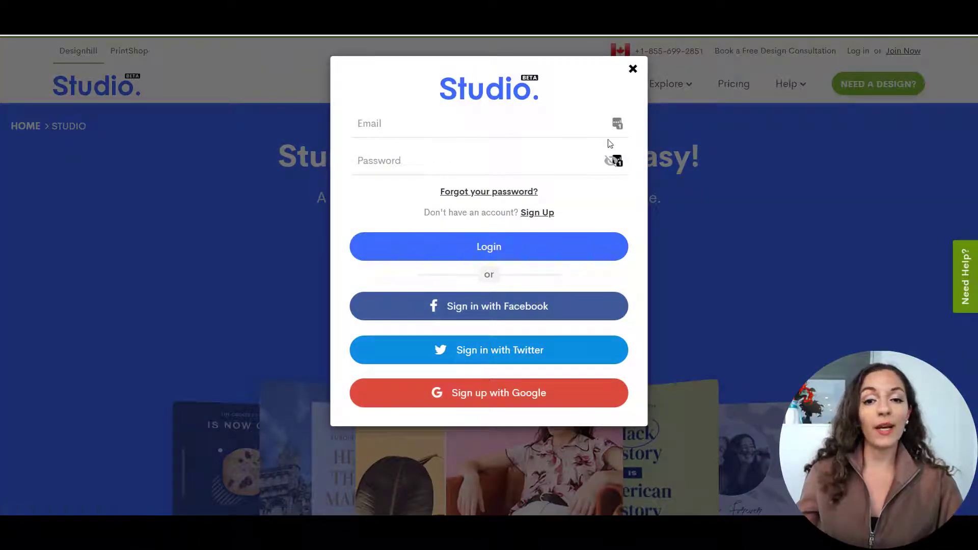
pyautogui.click(633, 70)
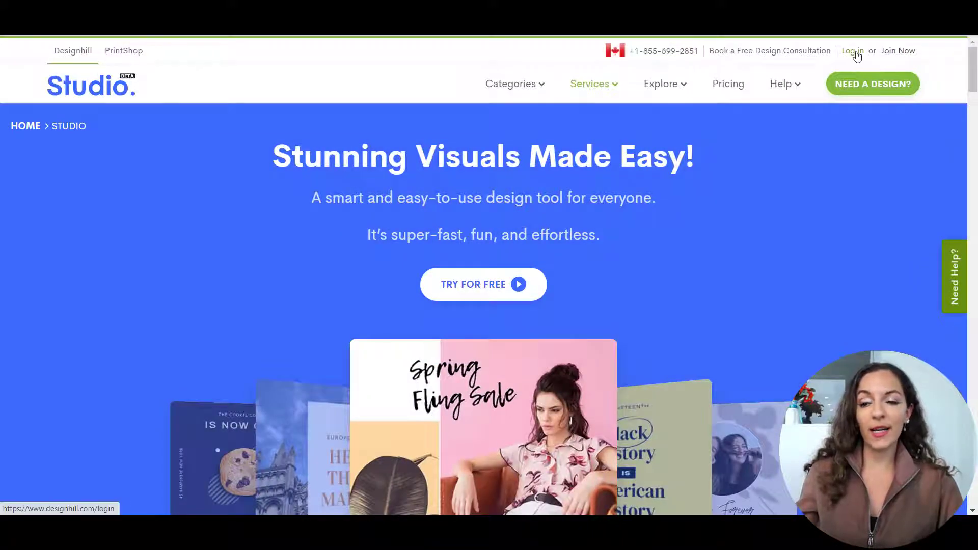
pyautogui.click(856, 55)
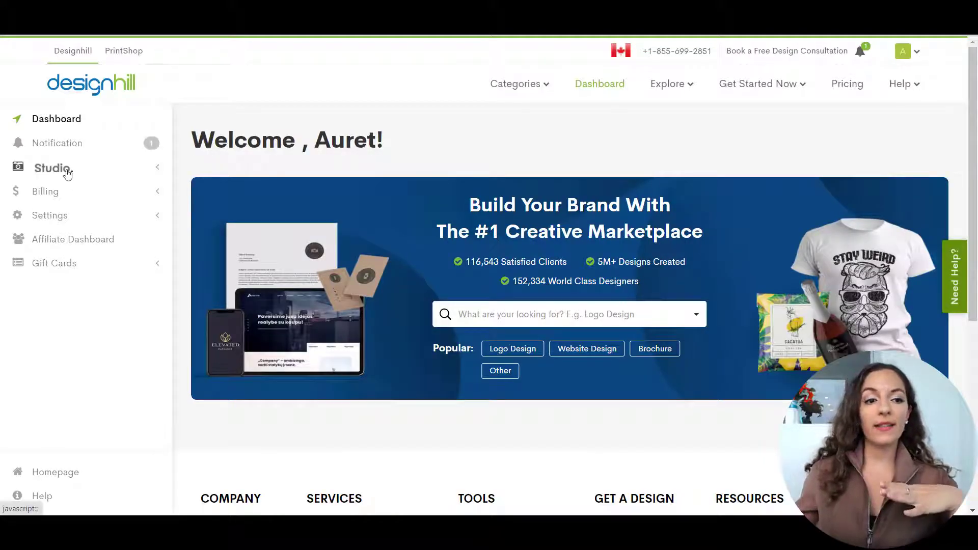
pyautogui.click(67, 168)
pyautogui.click(66, 190)
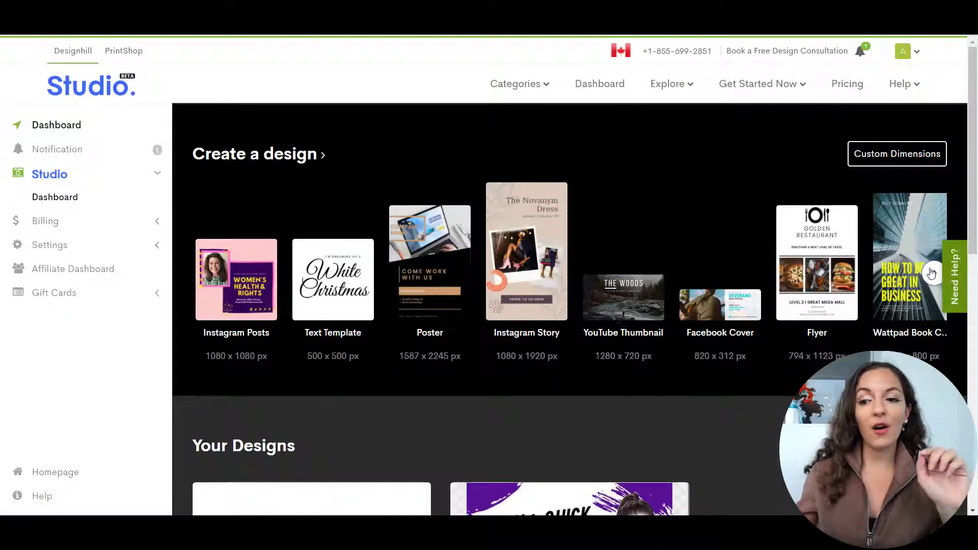
# Browse the available design formats and start a blank Instagram Story design at 1080 x 1920 px.
pyautogui.click(932, 273)
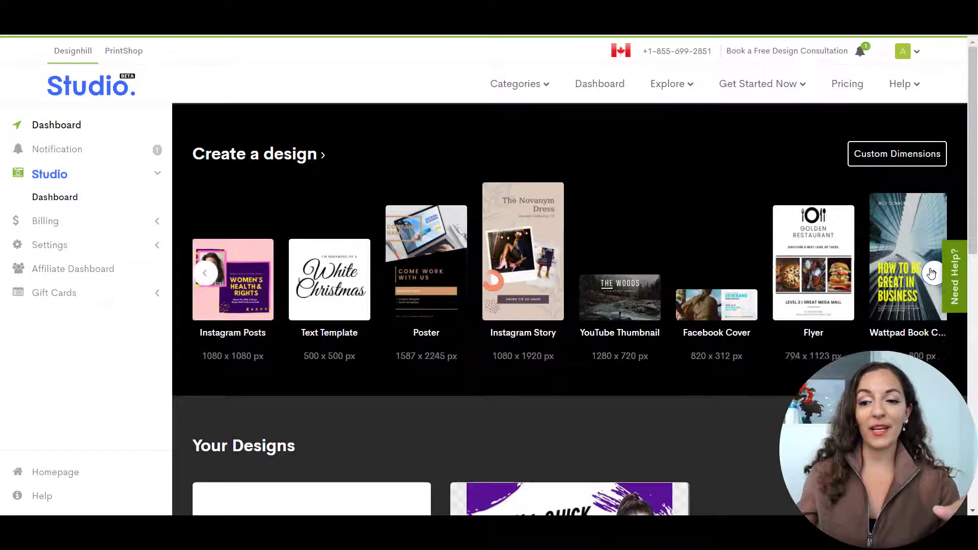
pyautogui.click(931, 273)
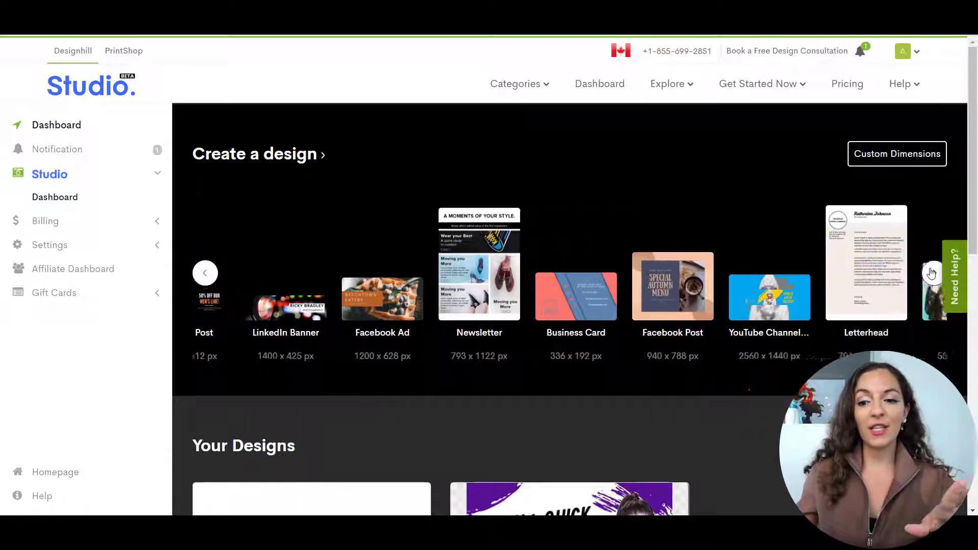
pyautogui.click(931, 274)
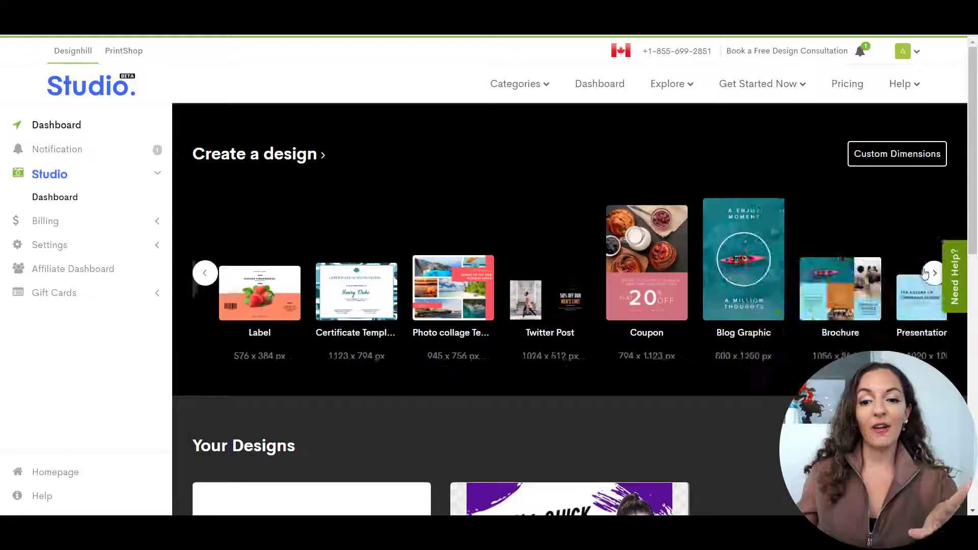
pyautogui.click(205, 275)
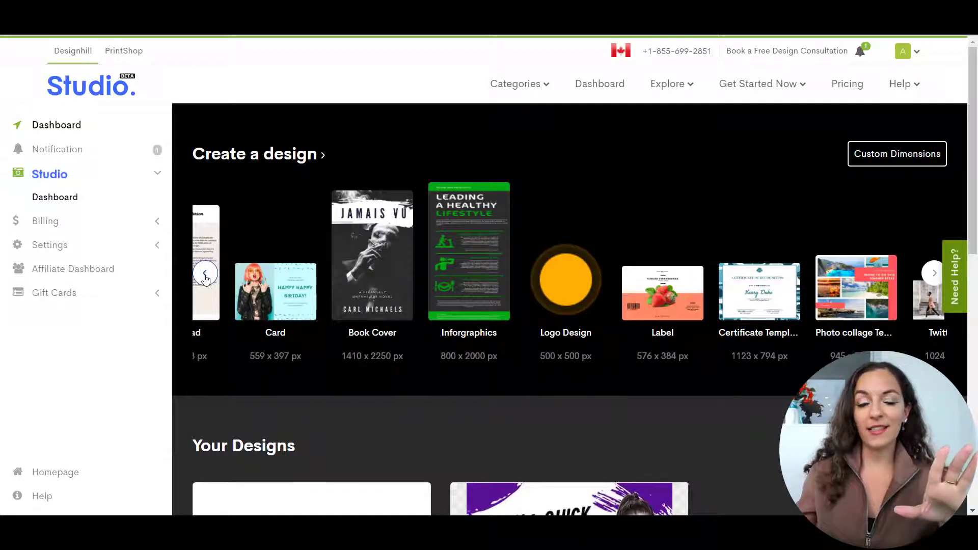
pyautogui.click(205, 275)
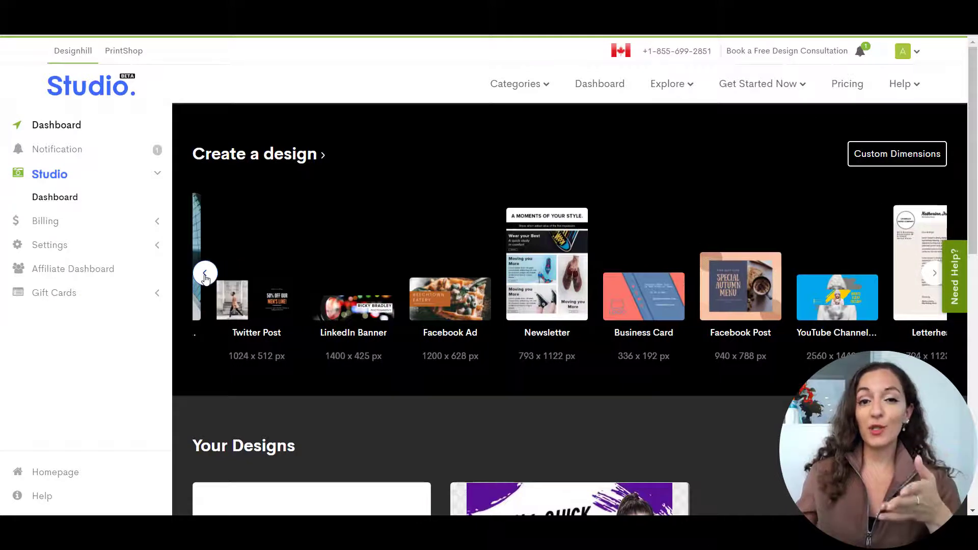
pyautogui.click(206, 275)
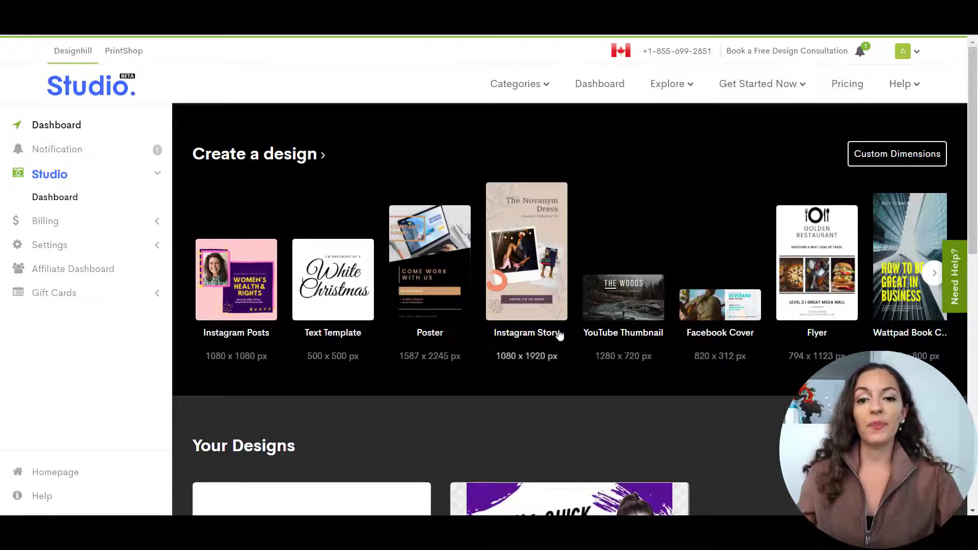
pyautogui.click(530, 286)
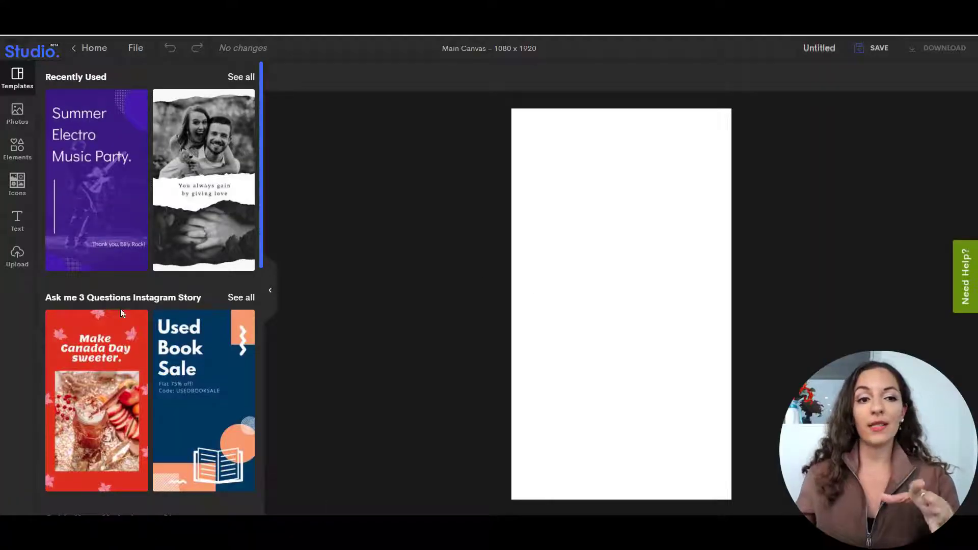
# Look through the Instagram Story templates, from the themed categories down to the All Templates section.
pyautogui.scroll(-3, 171, 254)
pyautogui.scroll(-5, 171, 254)
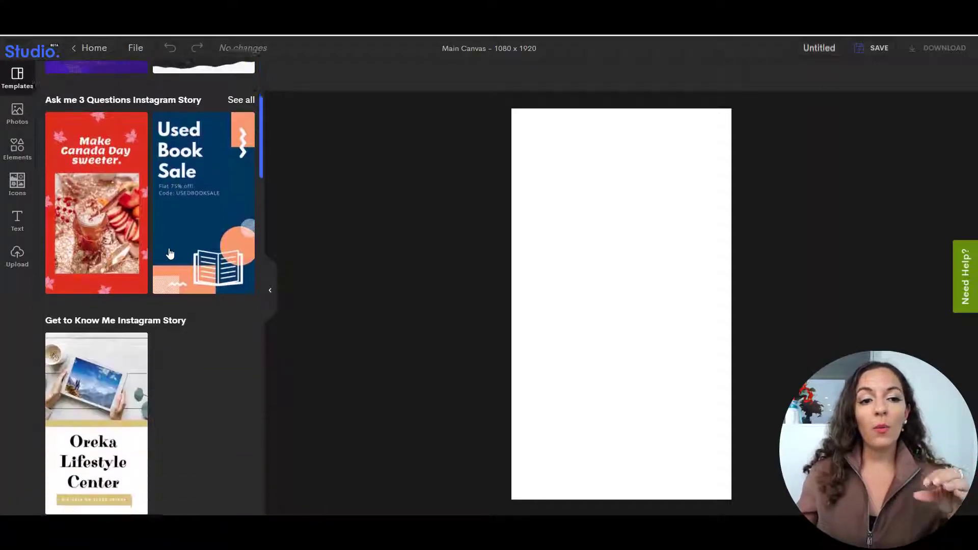
pyautogui.scroll(-3, 169, 252)
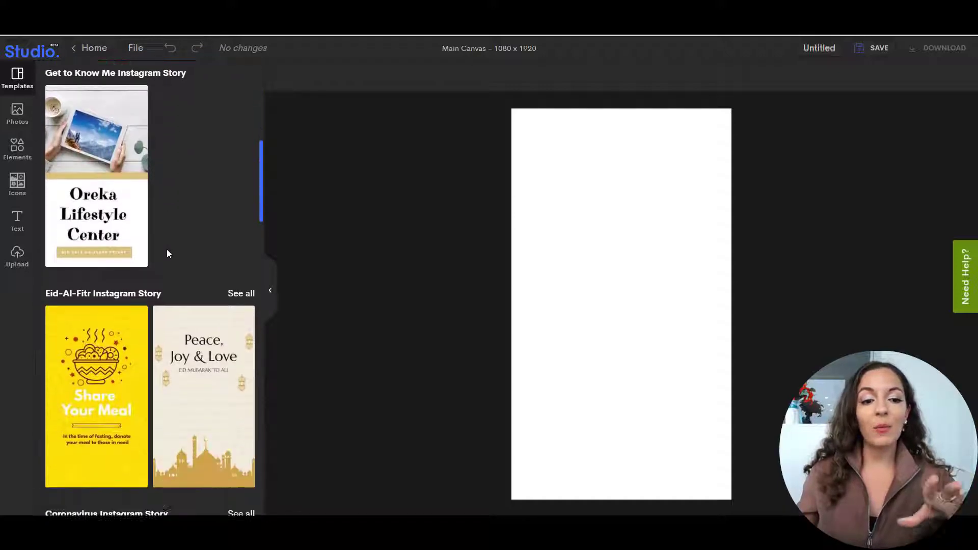
pyautogui.scroll(-4, 166, 255)
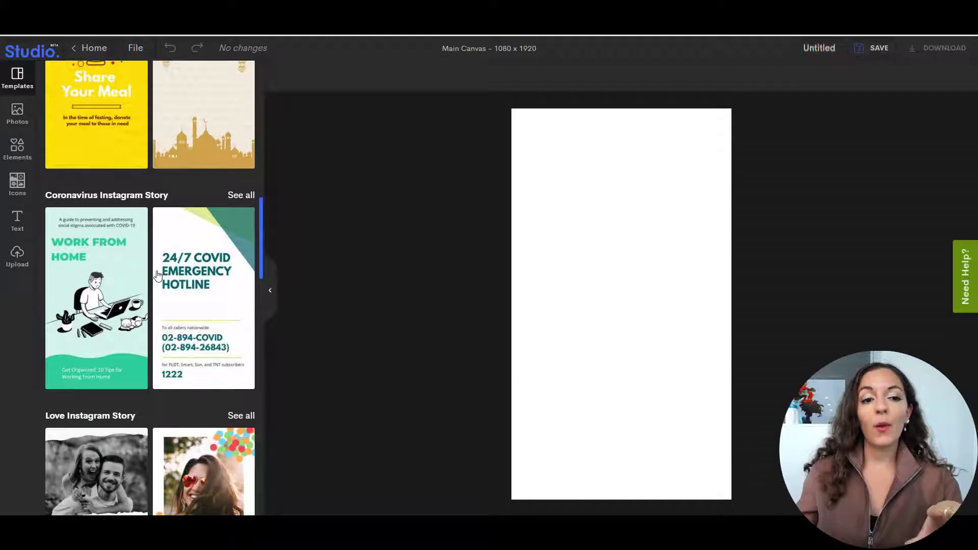
pyautogui.scroll(-3, 157, 270)
pyautogui.scroll(-6, 157, 276)
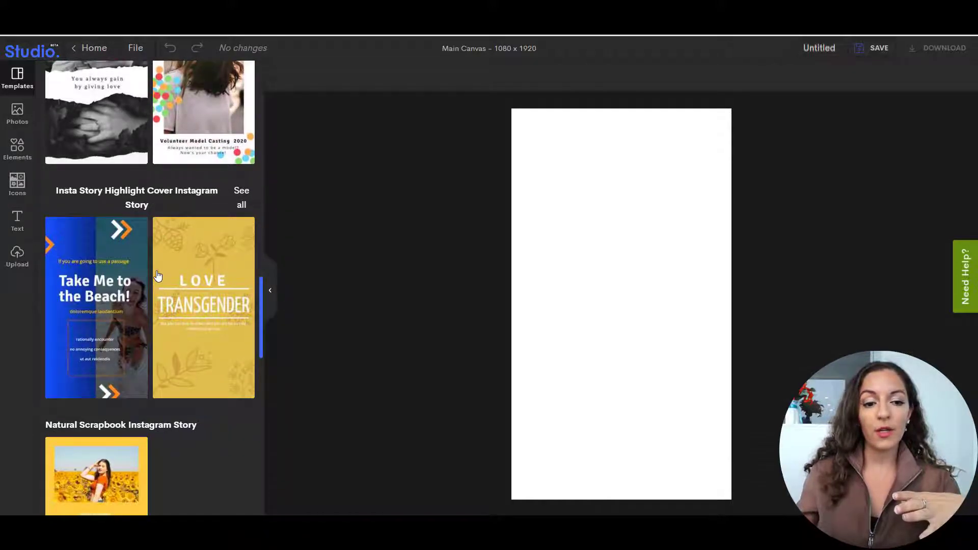
pyautogui.scroll(-10, 157, 275)
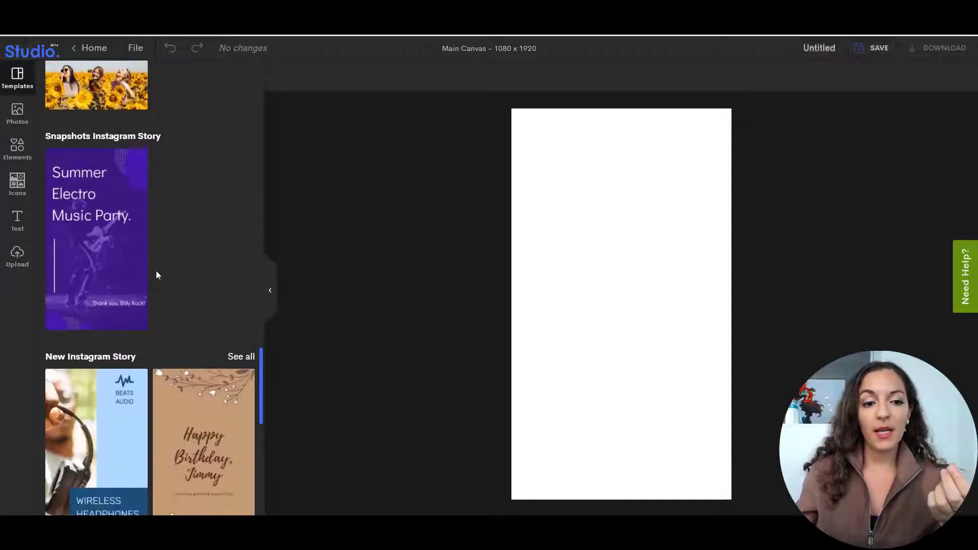
pyautogui.scroll(-3, 156, 275)
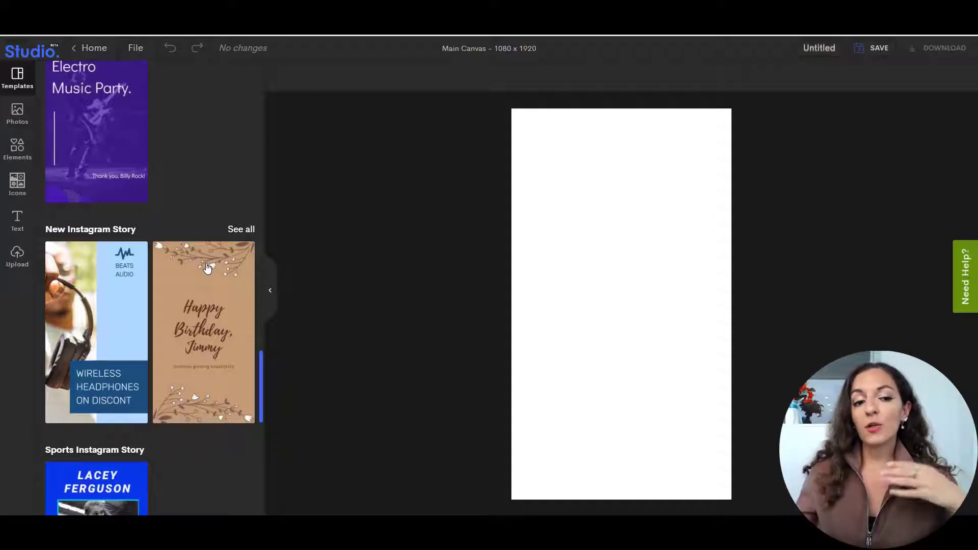
pyautogui.scroll(-4, 138, 335)
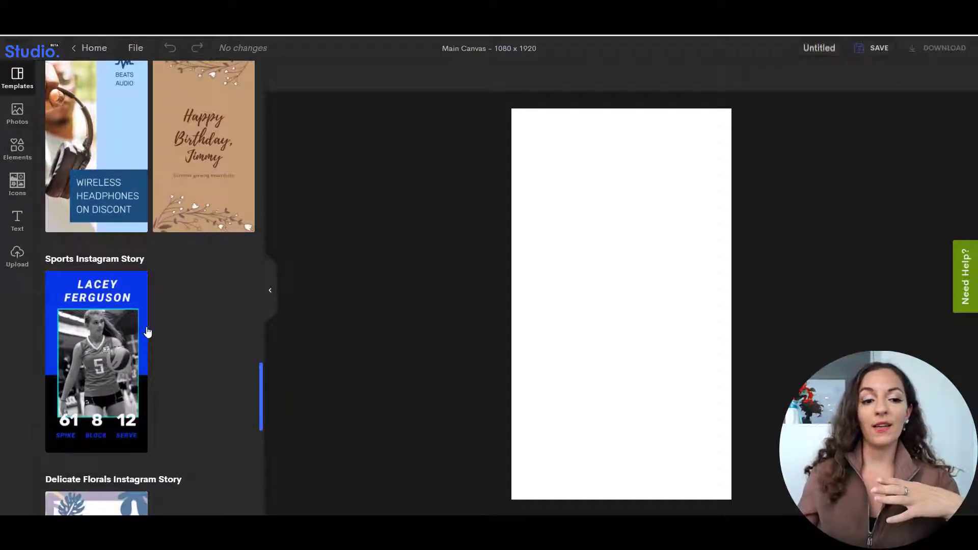
pyautogui.scroll(1, 147, 331)
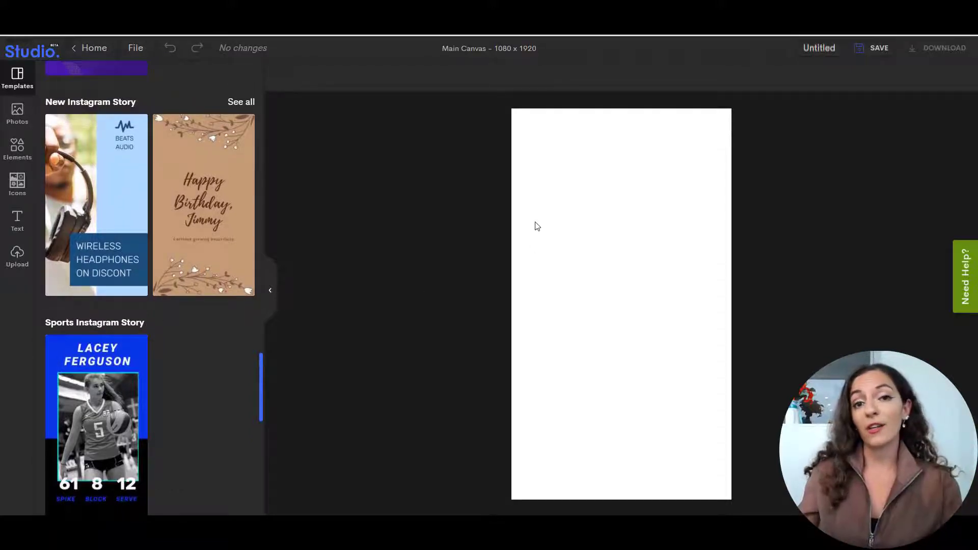
pyautogui.scroll(8, 206, 331)
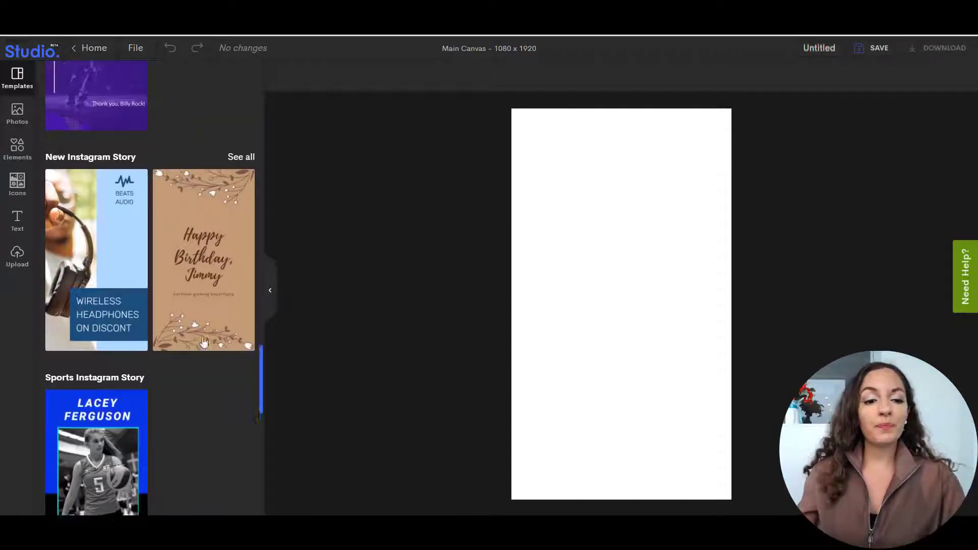
pyautogui.scroll(-5, 200, 340)
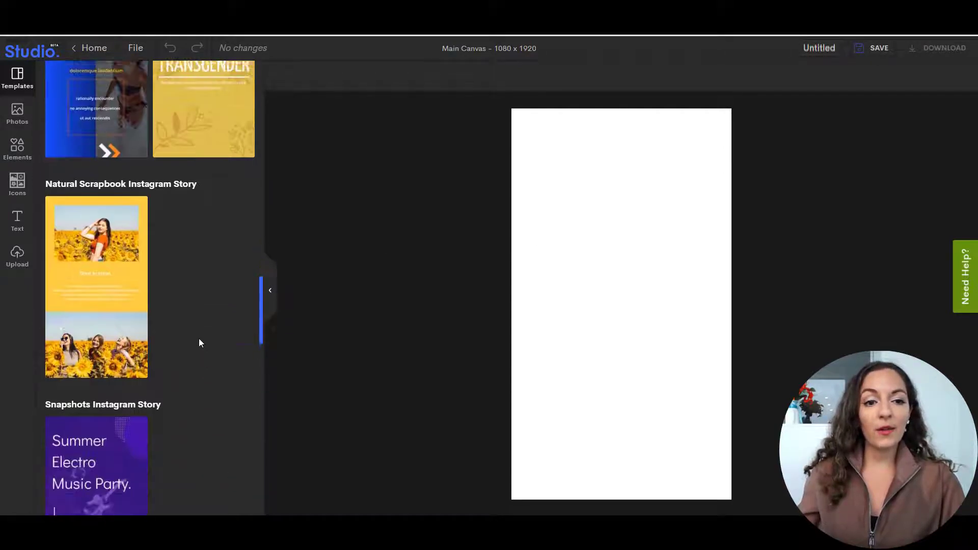
pyautogui.scroll(-3, 199, 342)
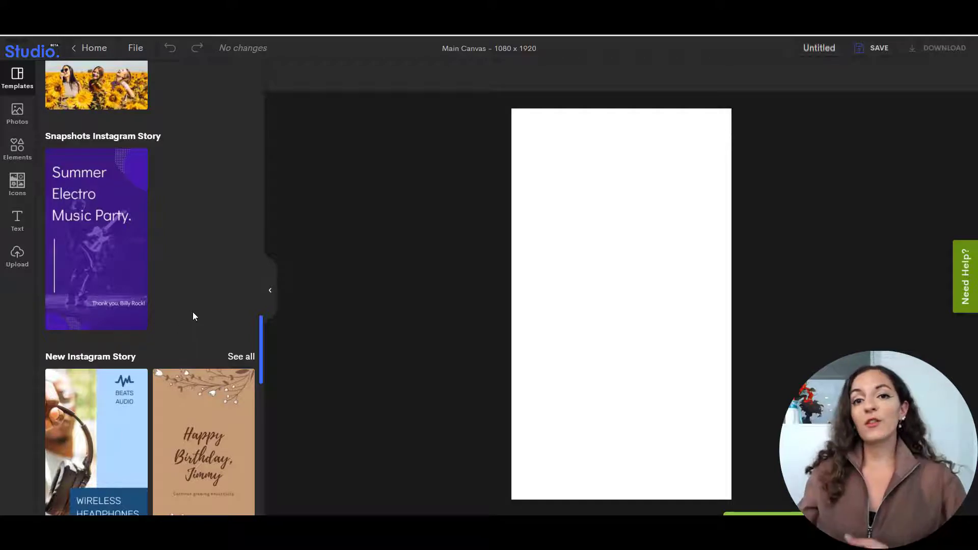
pyautogui.scroll(4, 192, 316)
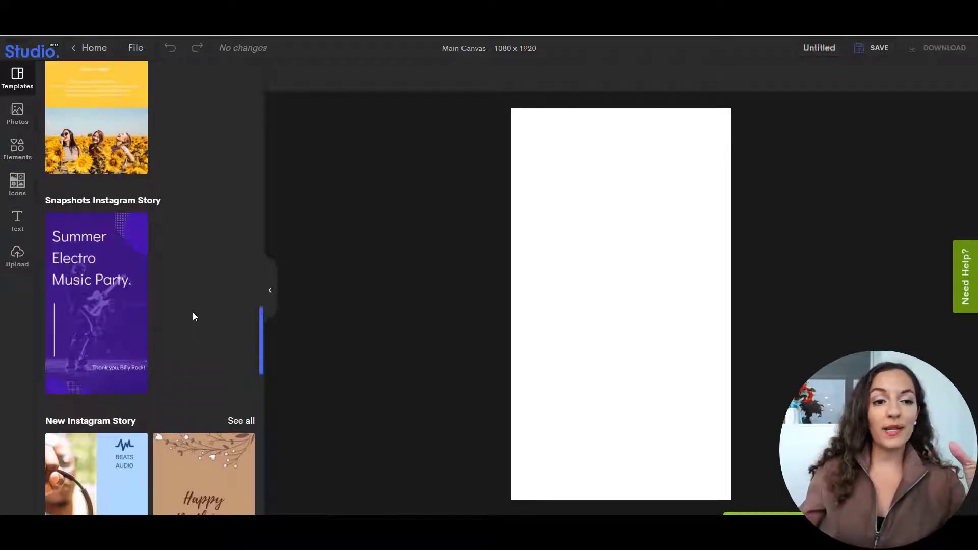
pyautogui.scroll(4, 192, 316)
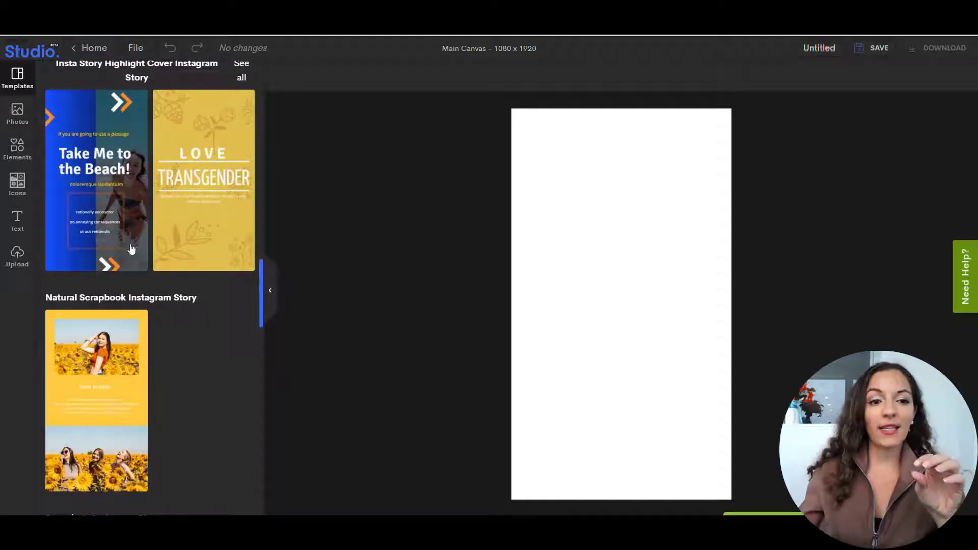
pyautogui.scroll(-5, 174, 262)
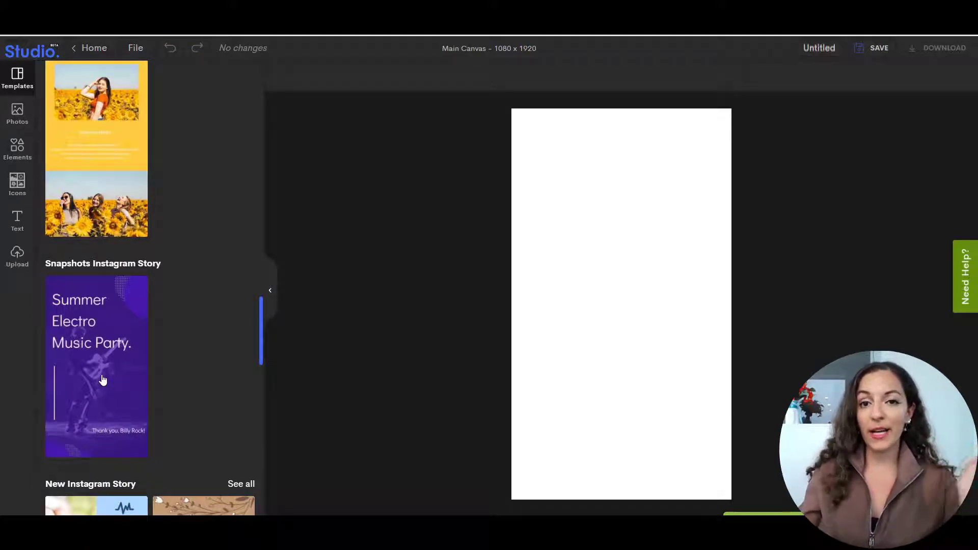
pyautogui.scroll(-3, 105, 375)
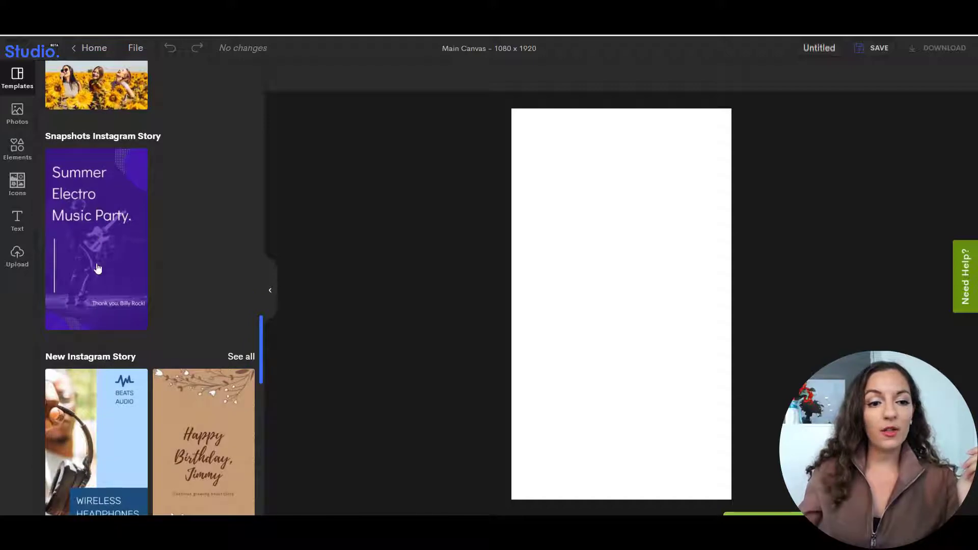
pyautogui.scroll(-10, 145, 285)
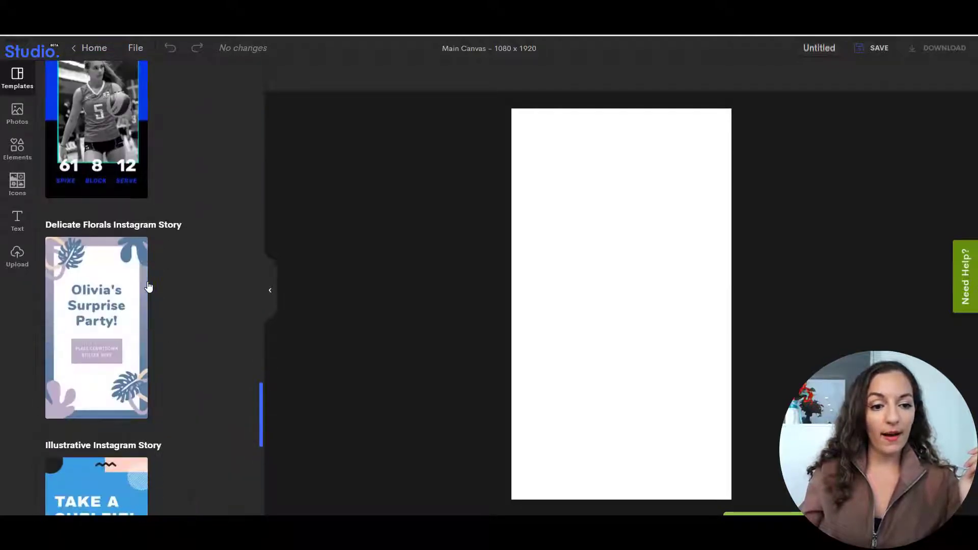
pyautogui.scroll(-12, 163, 289)
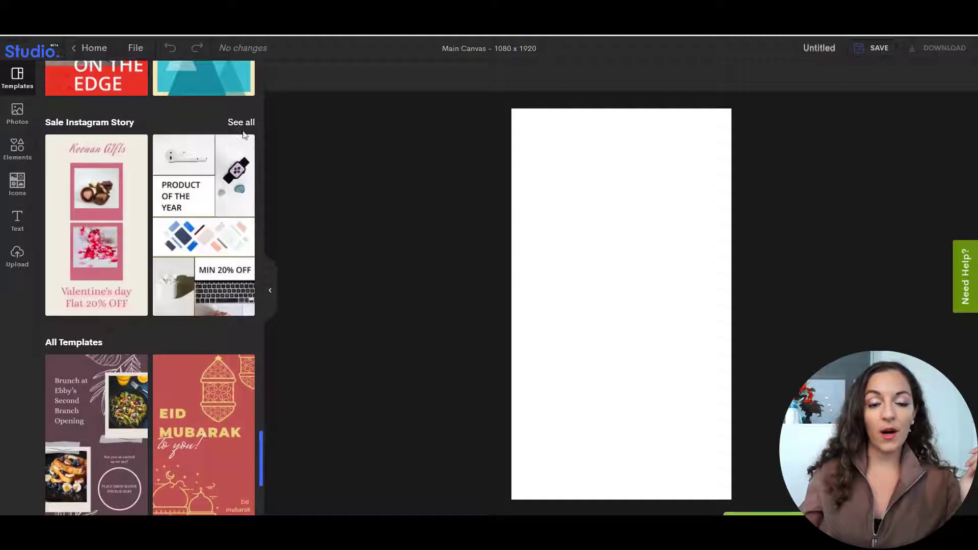
pyautogui.scroll(-5, 226, 280)
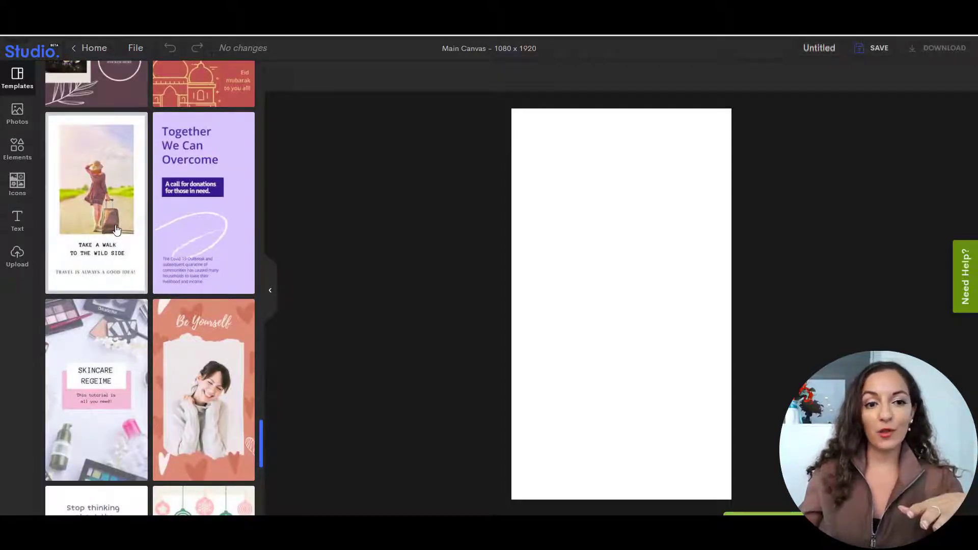
pyautogui.scroll(-5, 106, 263)
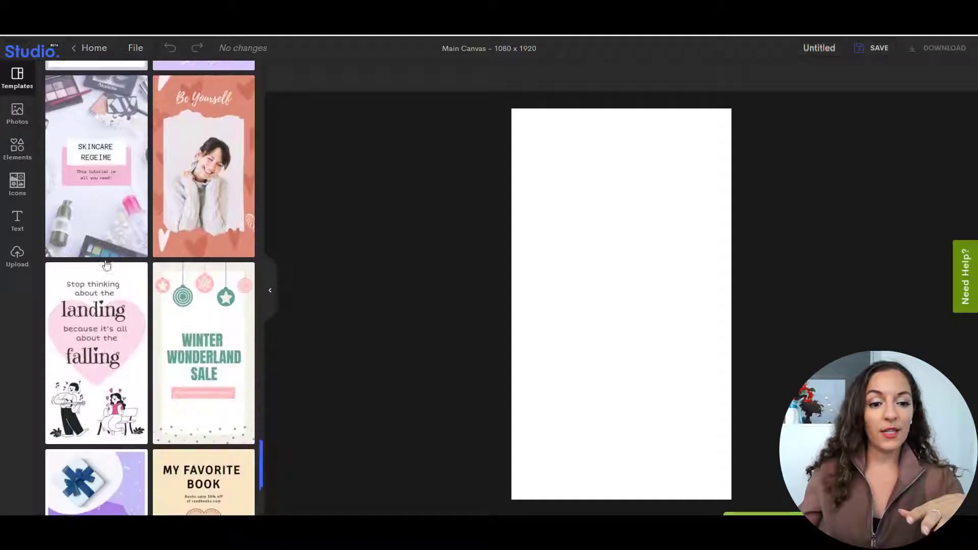
pyautogui.scroll(6, 152, 342)
pyautogui.scroll(10, 152, 344)
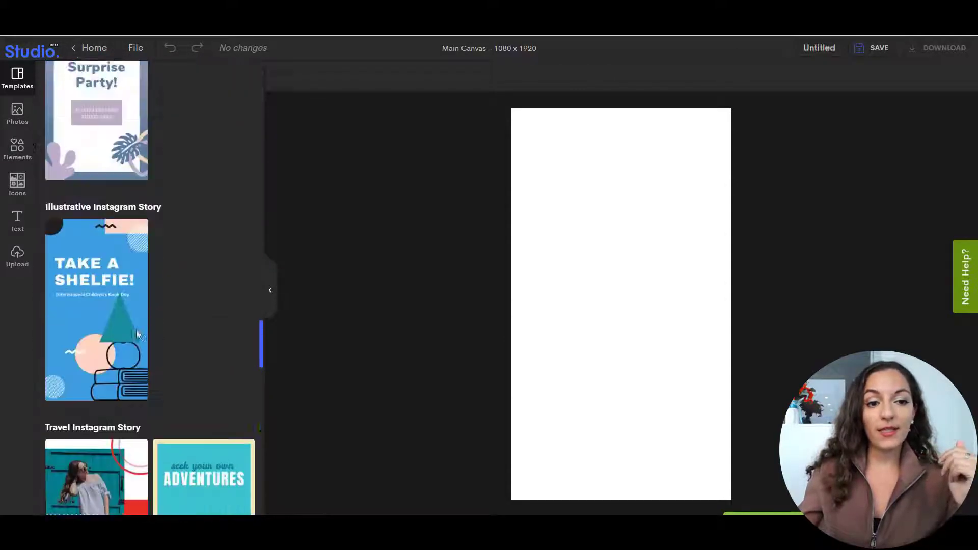
# Apply the Summer Electro Music Party story template to the canvas and delete its guitarist background photo.
pyautogui.scroll(6, 163, 342)
pyautogui.click(98, 331)
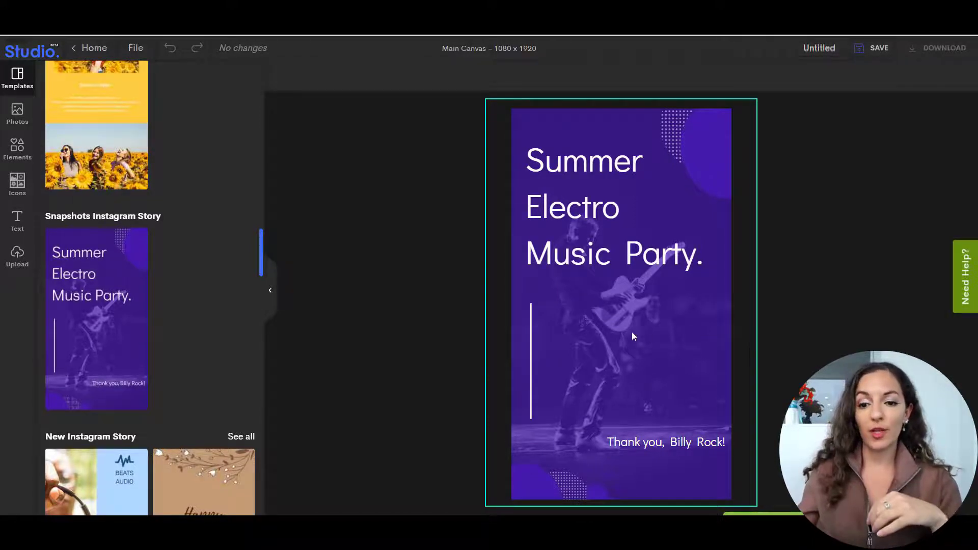
pyautogui.click(586, 327)
pyautogui.moveTo(586, 328); pyautogui.dragTo(621, 328)
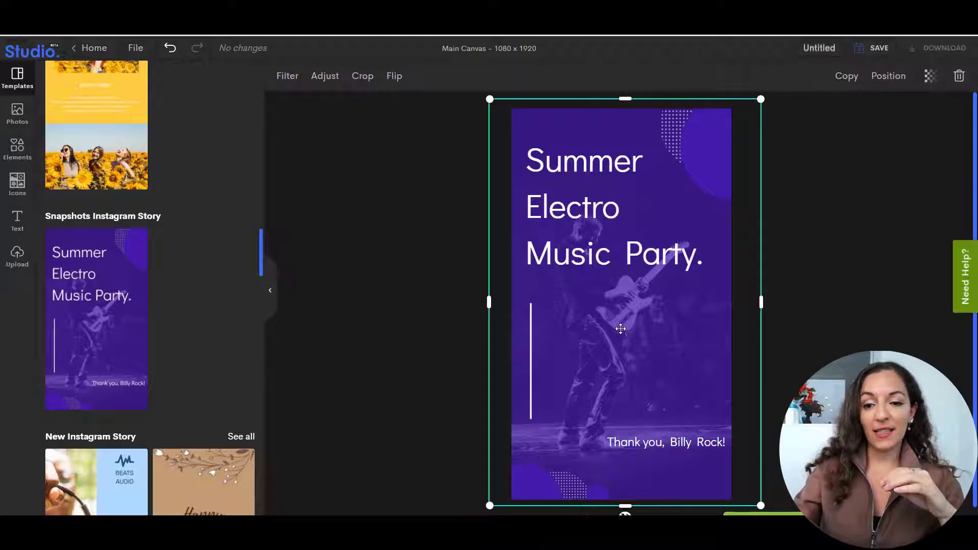
pyautogui.press('Delete')
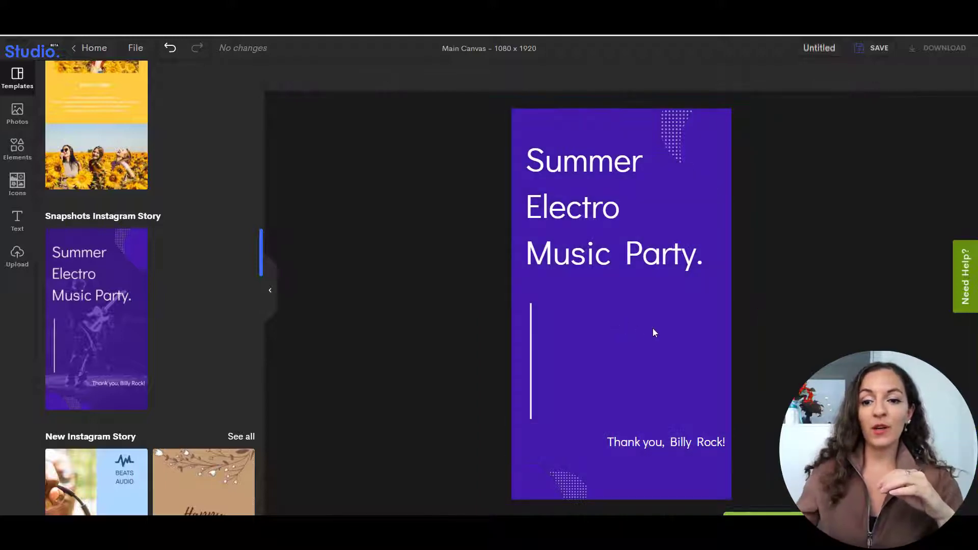
pyautogui.click(655, 265)
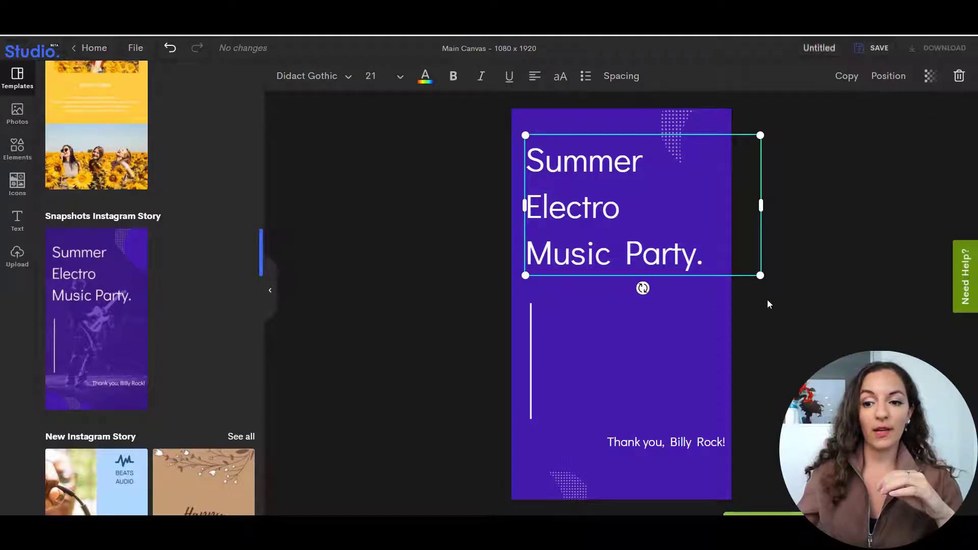
pyautogui.click(769, 317)
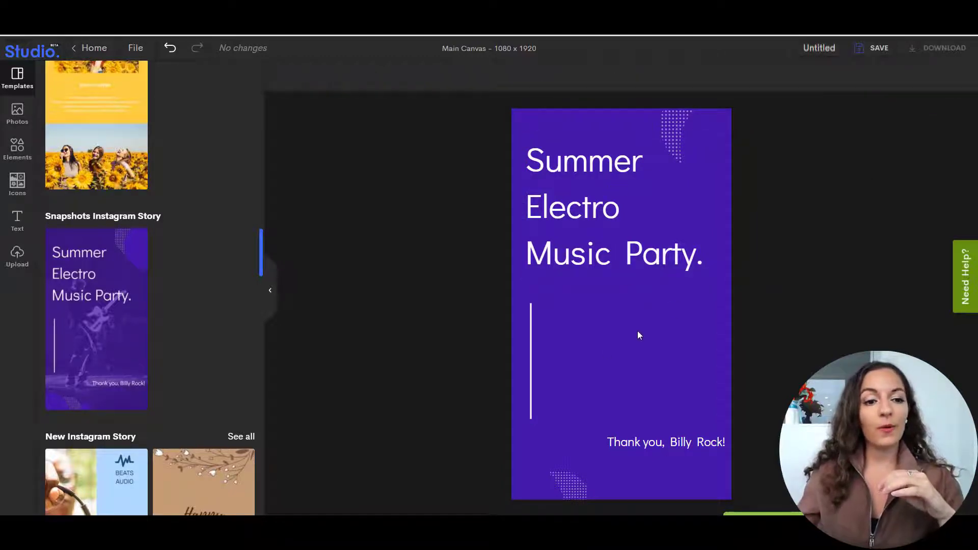
# Upload the image IMG_5571.JPG from the computer and add it to the story canvas.
pyautogui.click(18, 256)
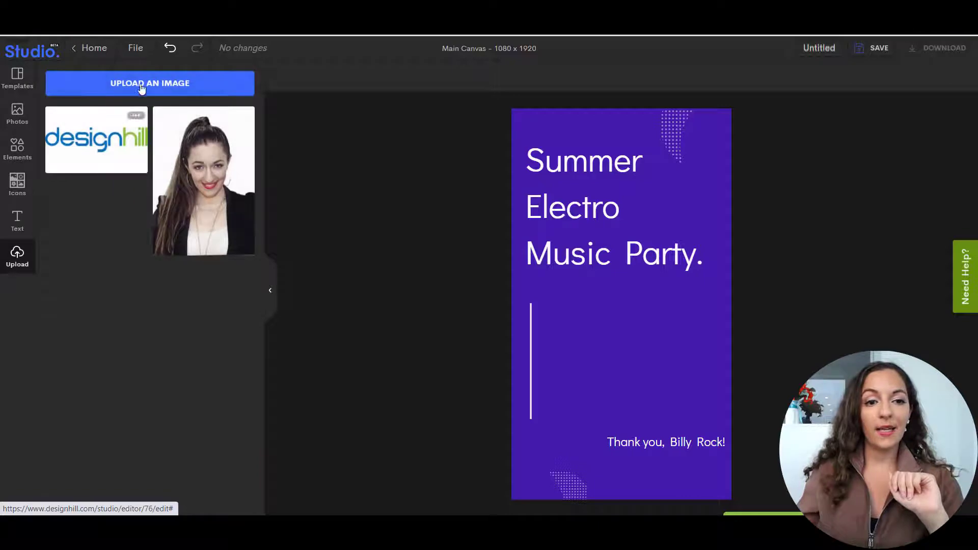
pyautogui.click(150, 84)
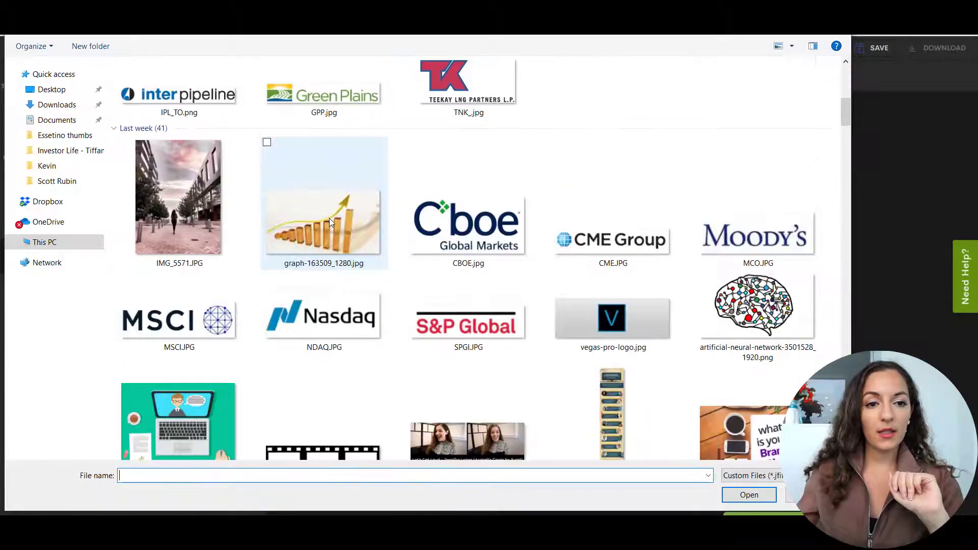
pyautogui.doubleClick(190, 200)
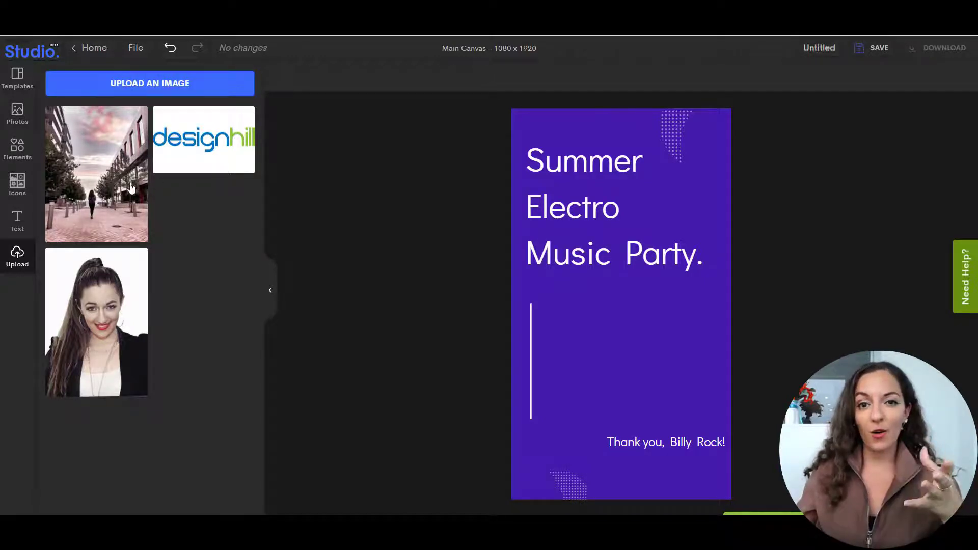
pyautogui.click(105, 174)
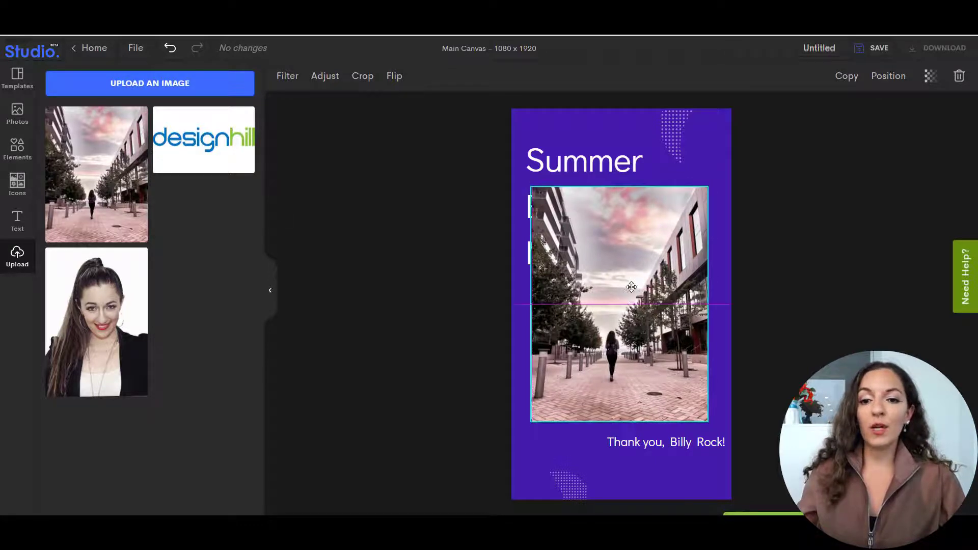
# Enlarge the street photo to the full canvas height and center it so that it covers the whole story.
pyautogui.moveTo(629, 296); pyautogui.dragTo(606, 219)
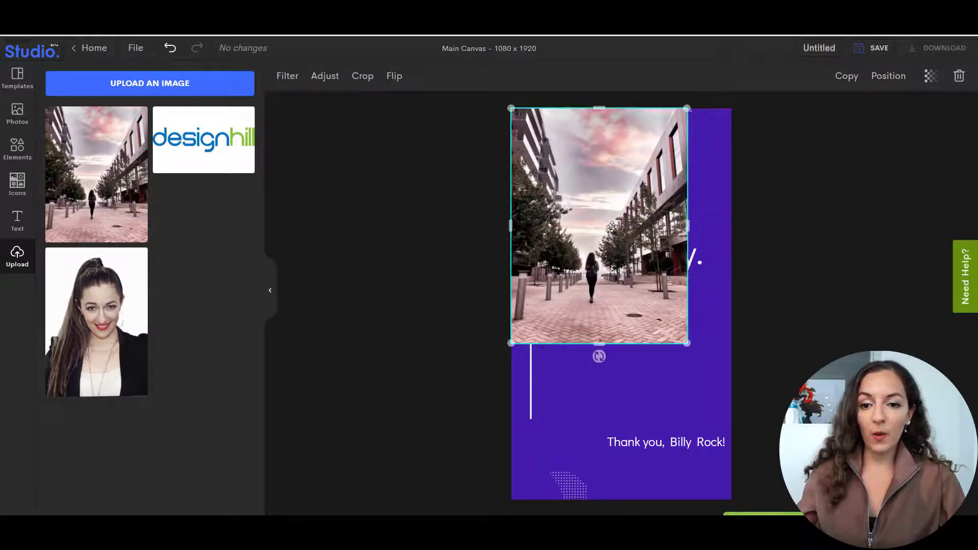
pyautogui.moveTo(689, 344); pyautogui.dragTo(753, 464)
pyautogui.moveTo(804, 498); pyautogui.dragTo(805, 500)
pyautogui.moveTo(660, 220); pyautogui.dragTo(629, 223)
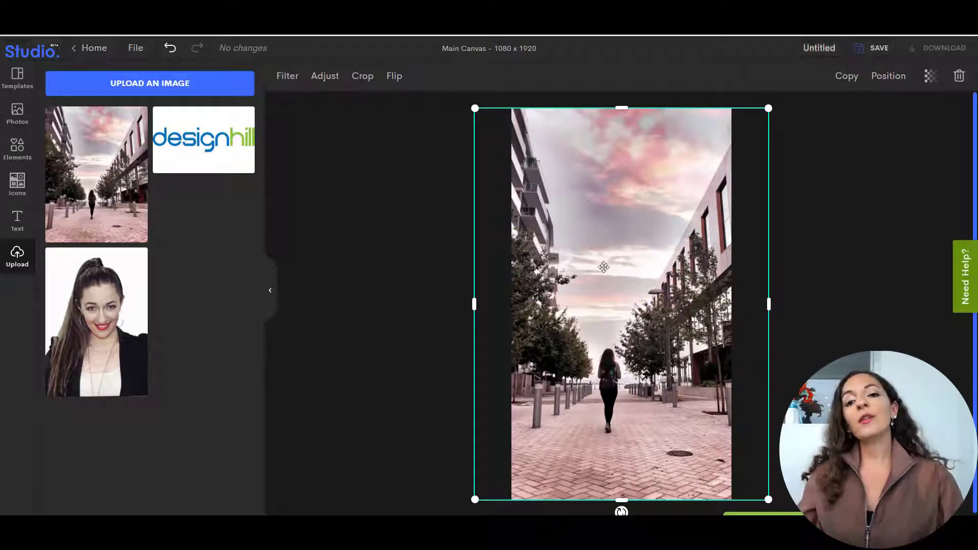
# Send the street photo to the back, behind the template's text and shapes.
pyautogui.click(889, 77)
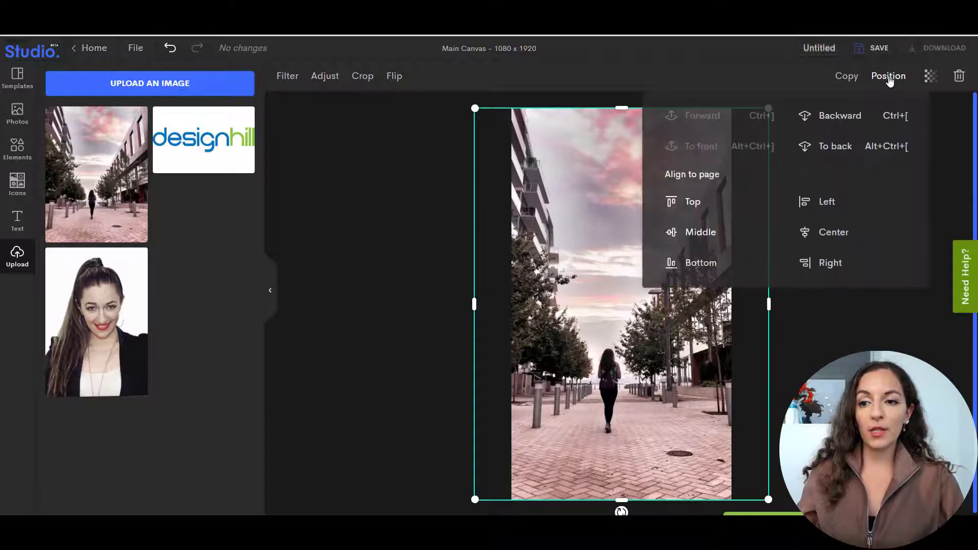
pyautogui.click(837, 119)
pyautogui.click(836, 119)
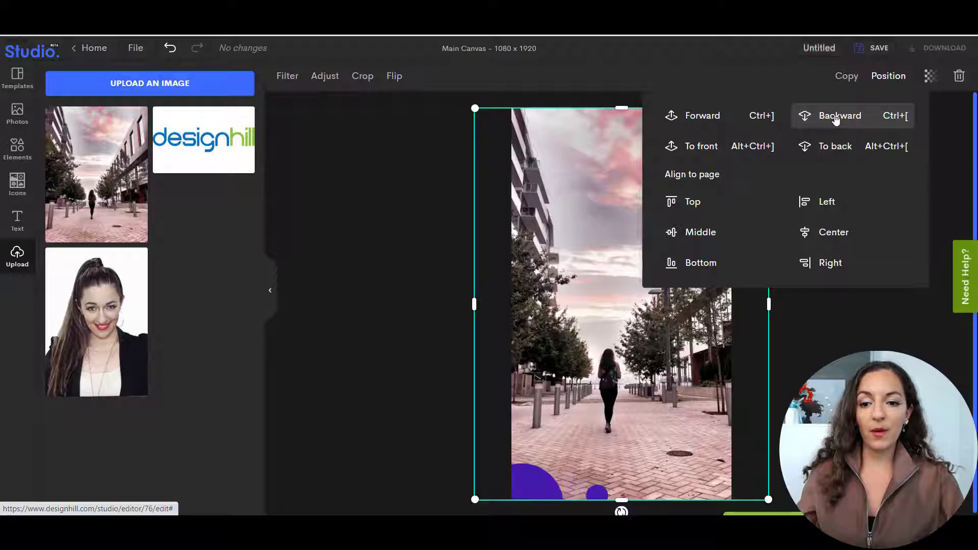
pyautogui.click(841, 149)
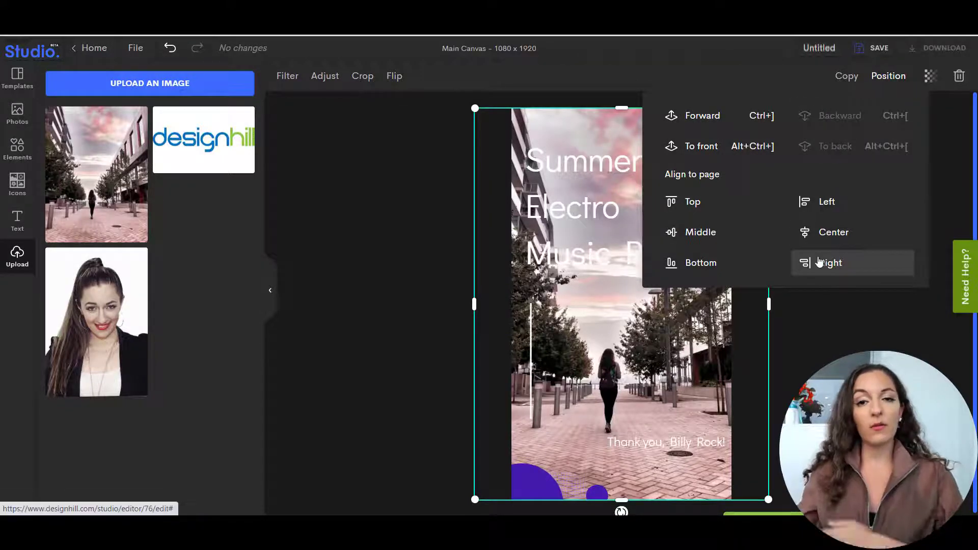
pyautogui.click(822, 345)
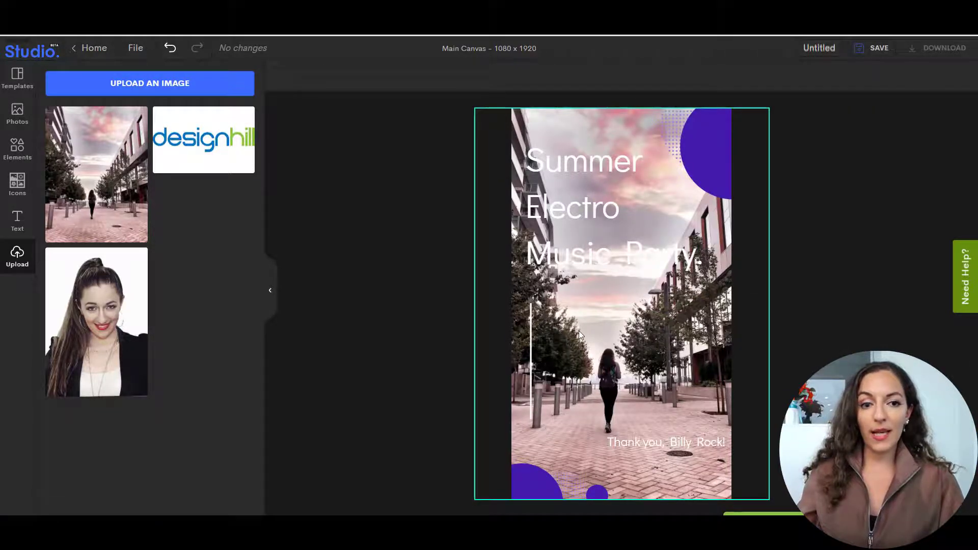
# Shift the street photo aside to examine the purple background and the original template, and move it back over the canvas.
pyautogui.moveTo(578, 331); pyautogui.dragTo(659, 330)
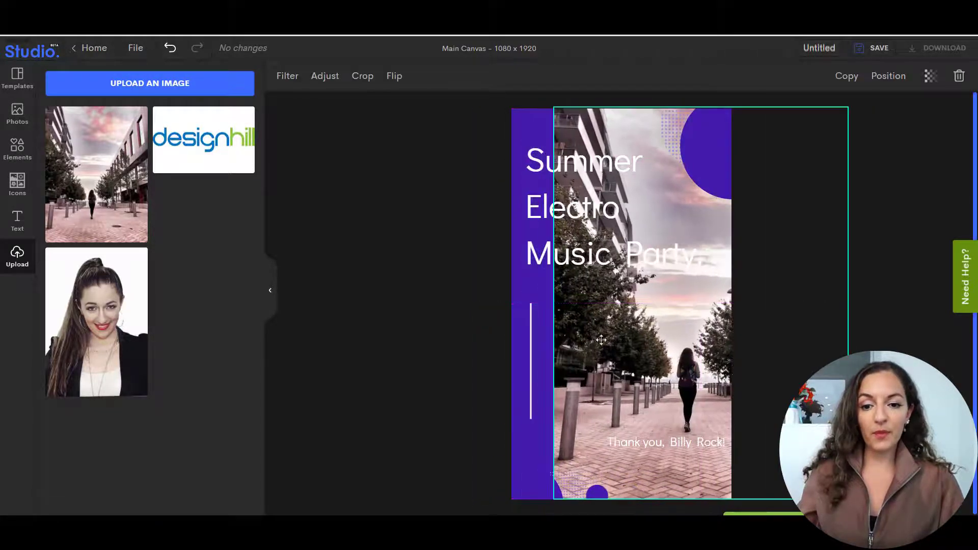
pyautogui.click(533, 442)
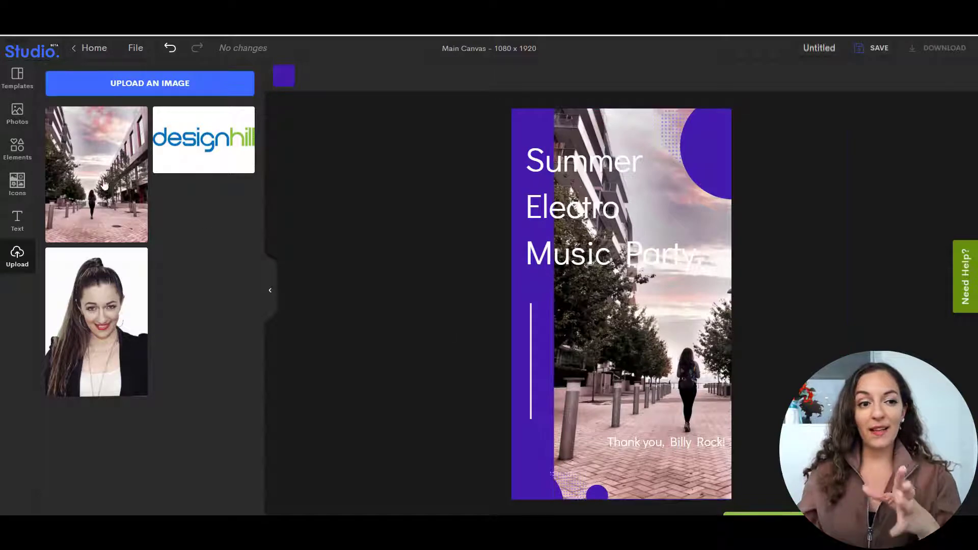
pyautogui.click(17, 76)
pyautogui.scroll(-3, 179, 306)
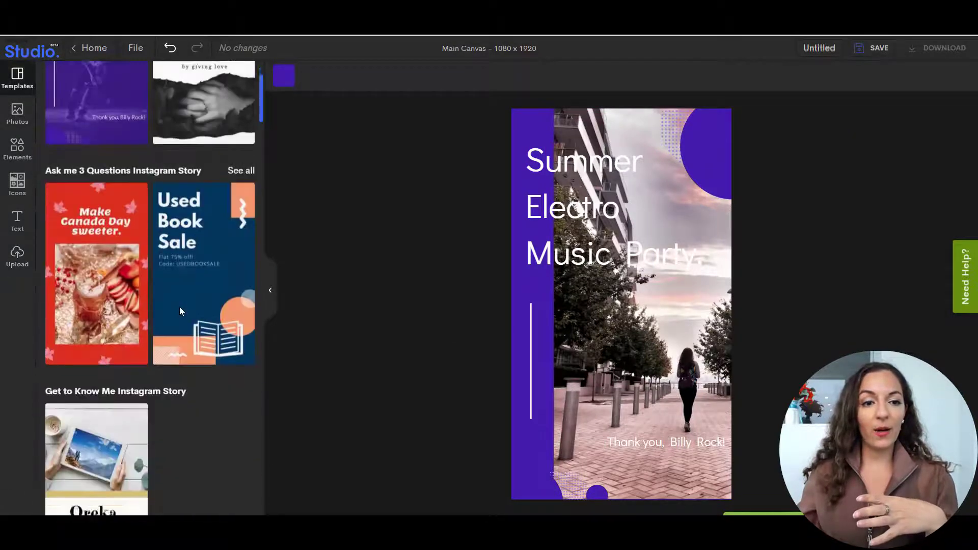
pyautogui.scroll(3, 179, 307)
pyautogui.click(676, 336)
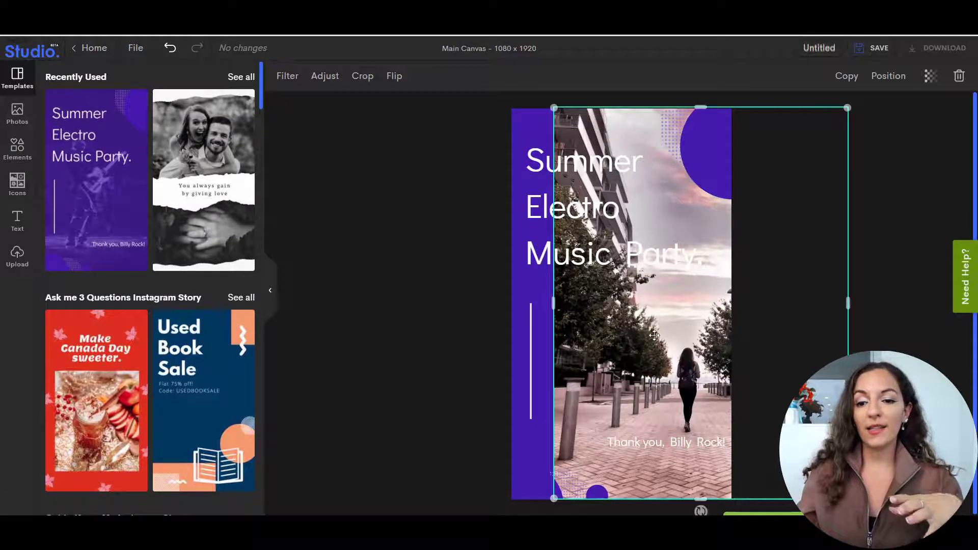
pyautogui.moveTo(664, 336); pyautogui.dragTo(604, 335)
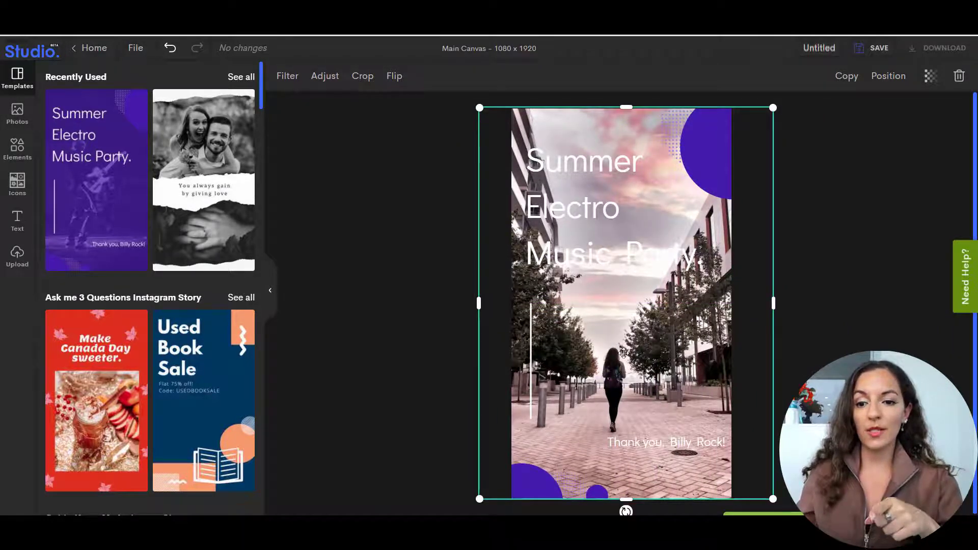
# Set the street photo's transparency to 56 so the purple background tints it.
pyautogui.click(929, 80)
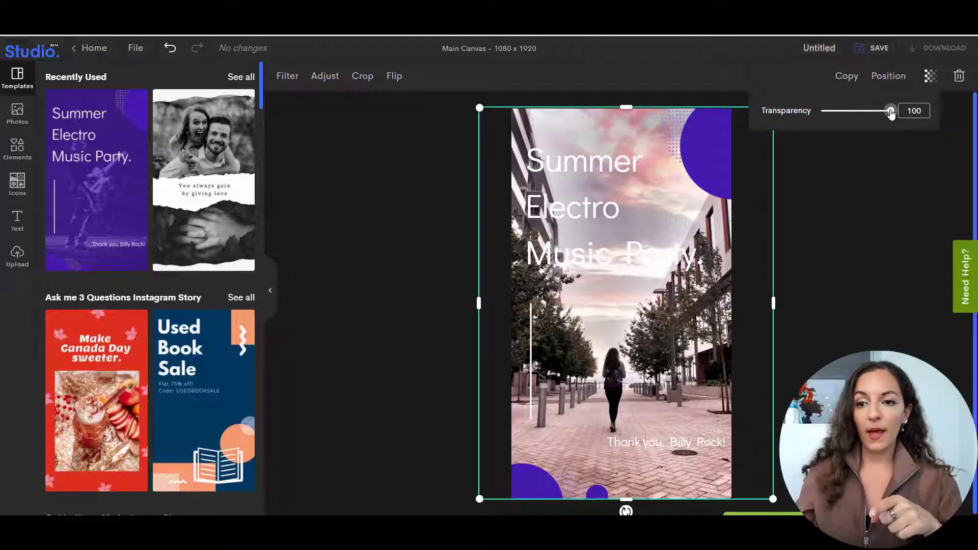
pyautogui.moveTo(883, 115); pyautogui.dragTo(861, 115)
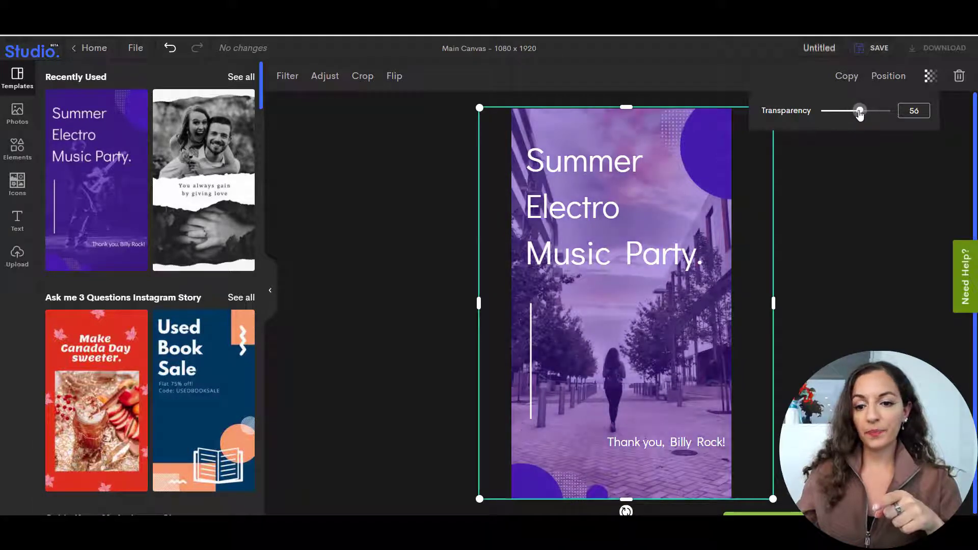
pyautogui.click(842, 244)
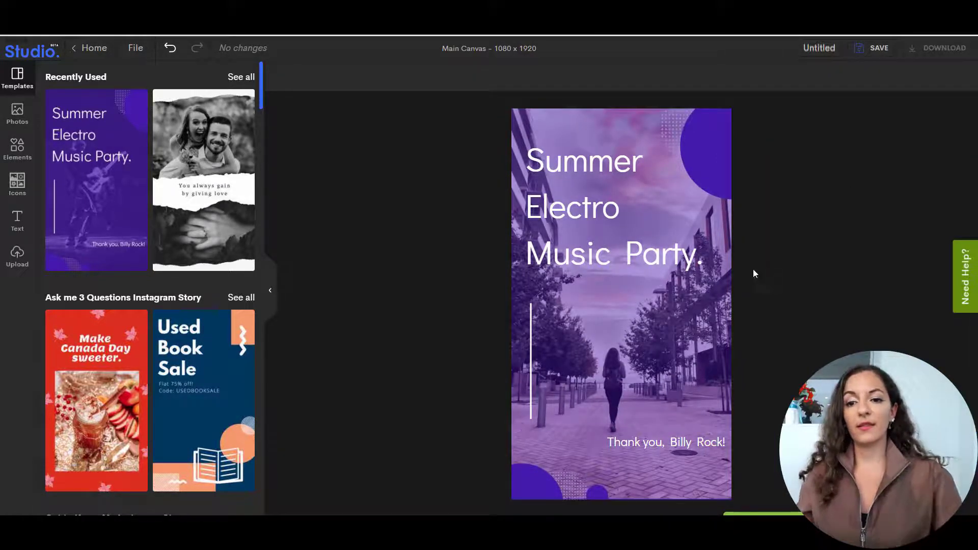
# Move the photo aside, try orange and beige for the background, set it to dark purple #2A0878, and cover the canvas with the photo again.
pyautogui.moveTo(623, 365); pyautogui.dragTo(707, 365)
pyautogui.click(530, 289)
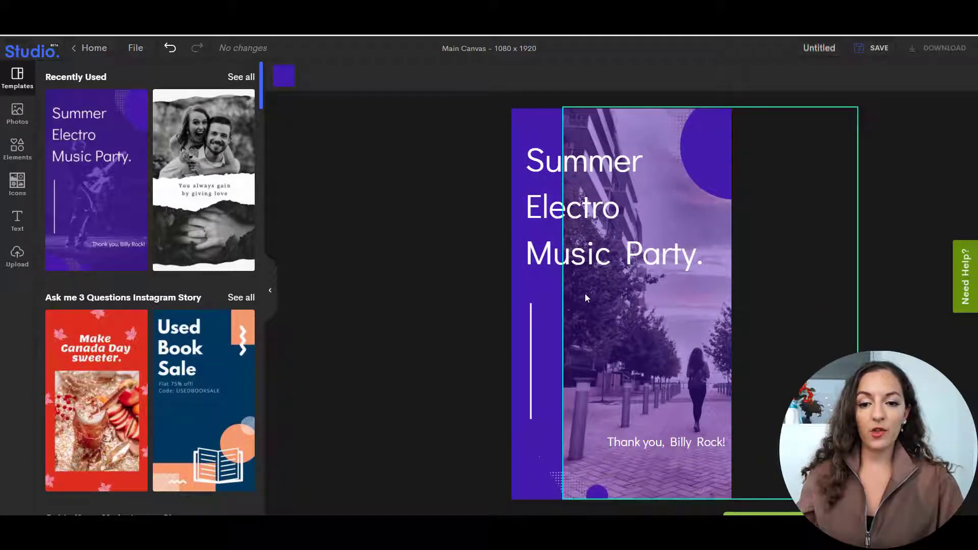
pyautogui.click(285, 86)
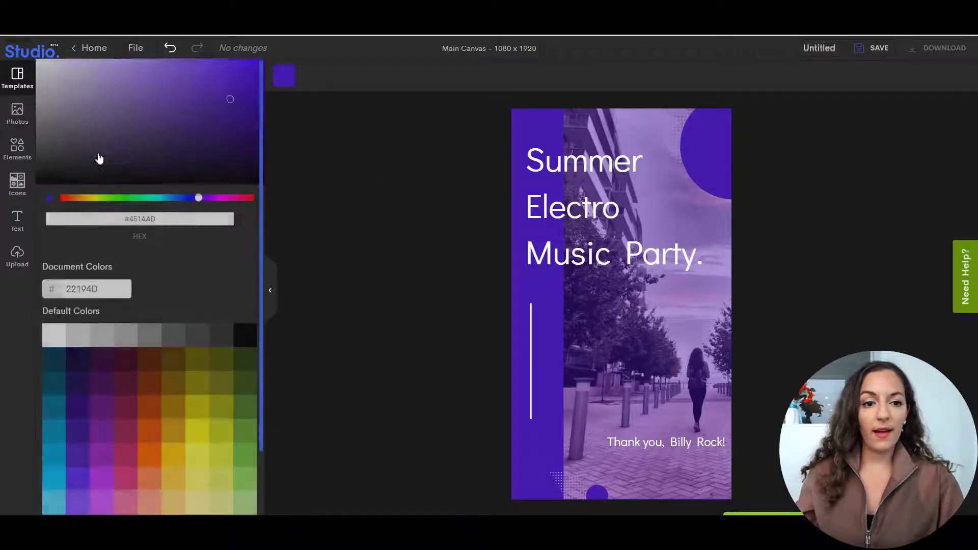
pyautogui.click(147, 412)
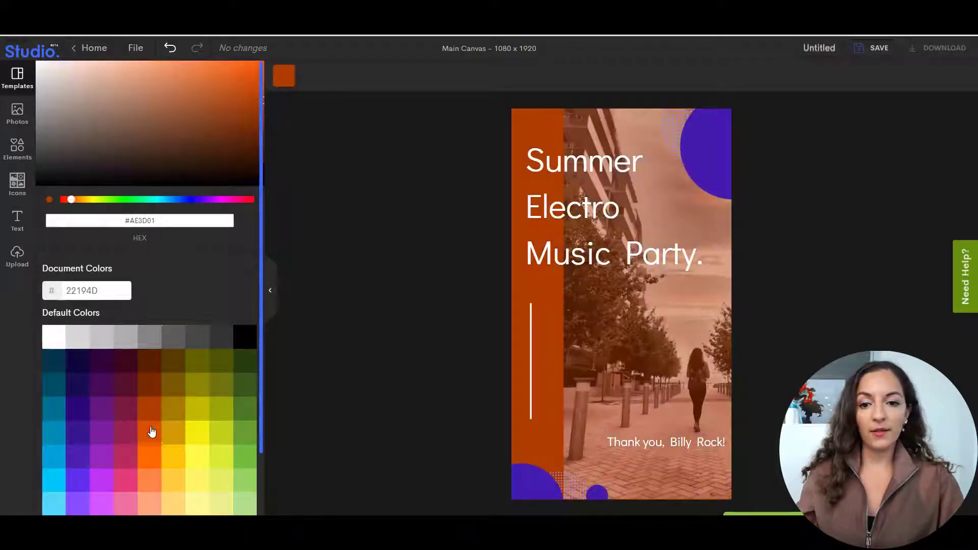
pyautogui.click(151, 435)
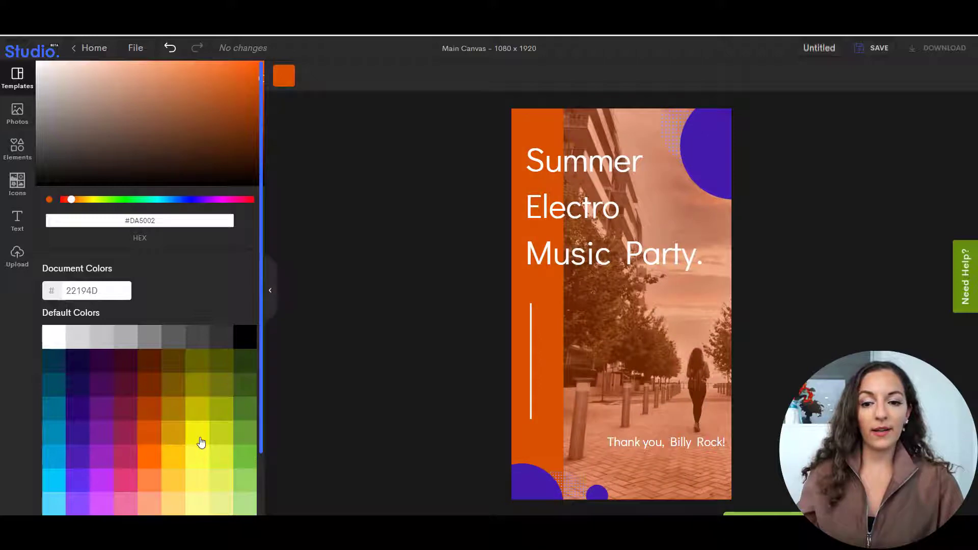
pyautogui.click(85, 80)
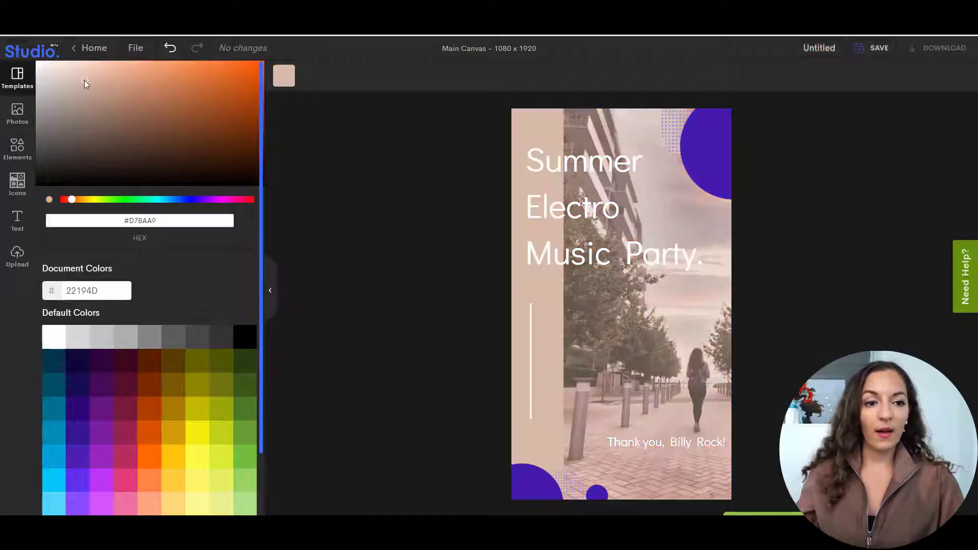
pyautogui.click(77, 417)
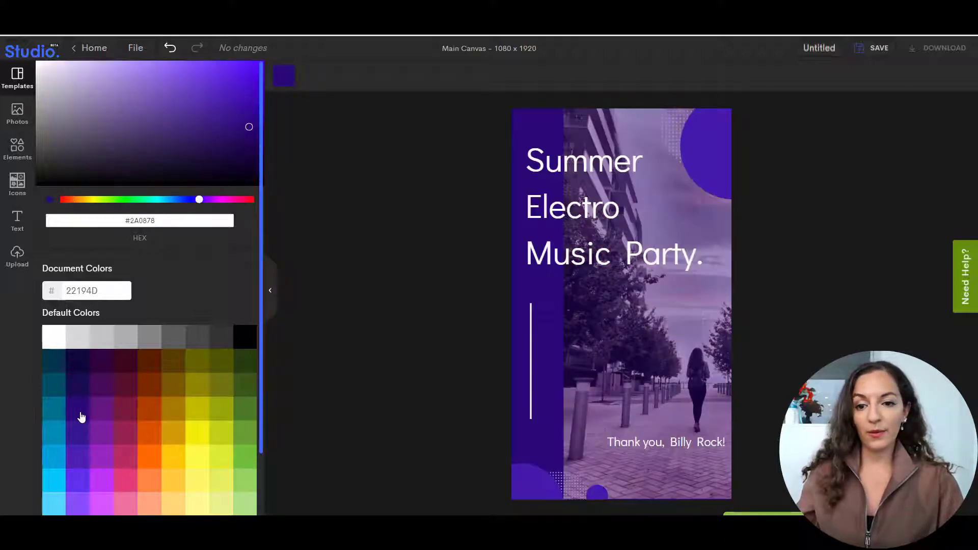
pyautogui.click(644, 362)
pyautogui.moveTo(644, 363); pyautogui.dragTo(566, 356)
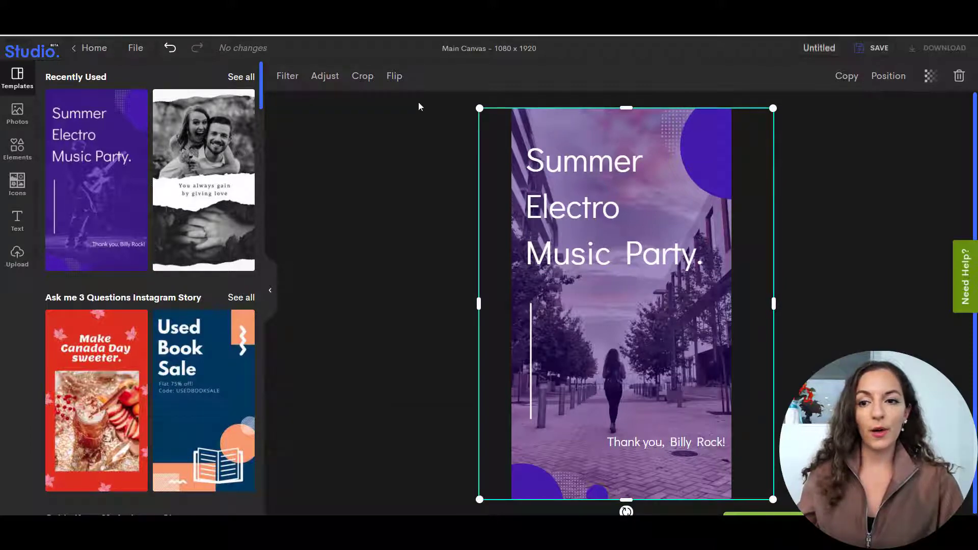
# Adjust the street photo to brightness 39, contrast 23 and saturation 33.
pyautogui.click(324, 76)
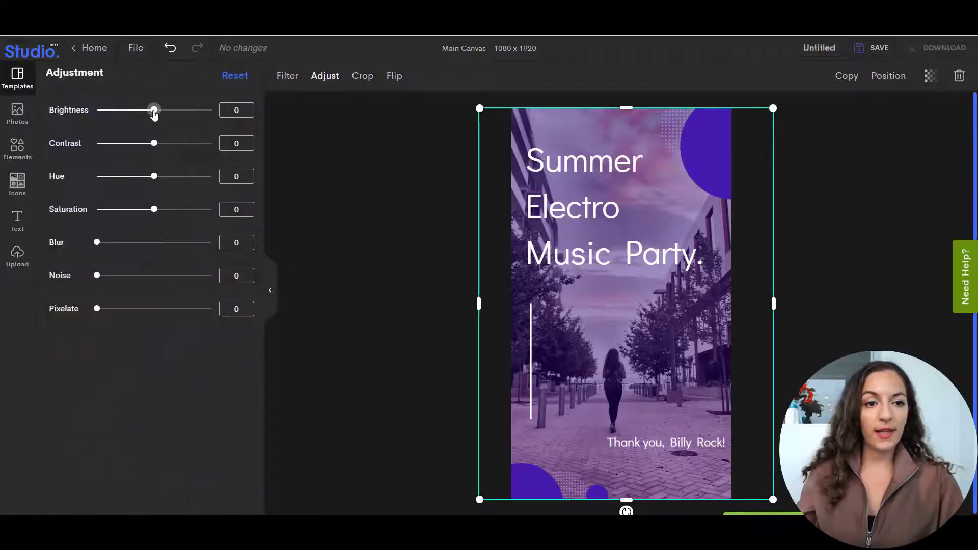
pyautogui.moveTo(153, 110); pyautogui.dragTo(176, 112)
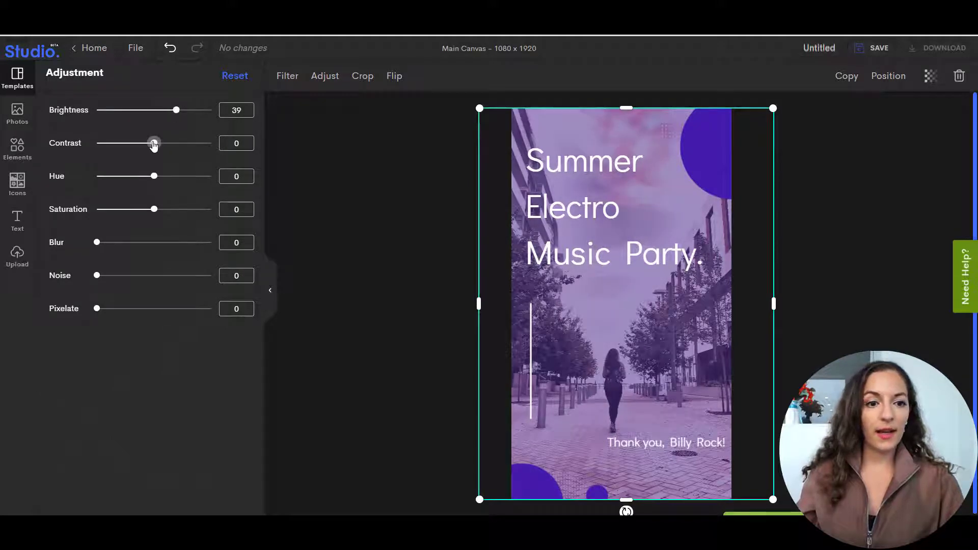
pyautogui.moveTo(156, 143); pyautogui.dragTo(168, 145)
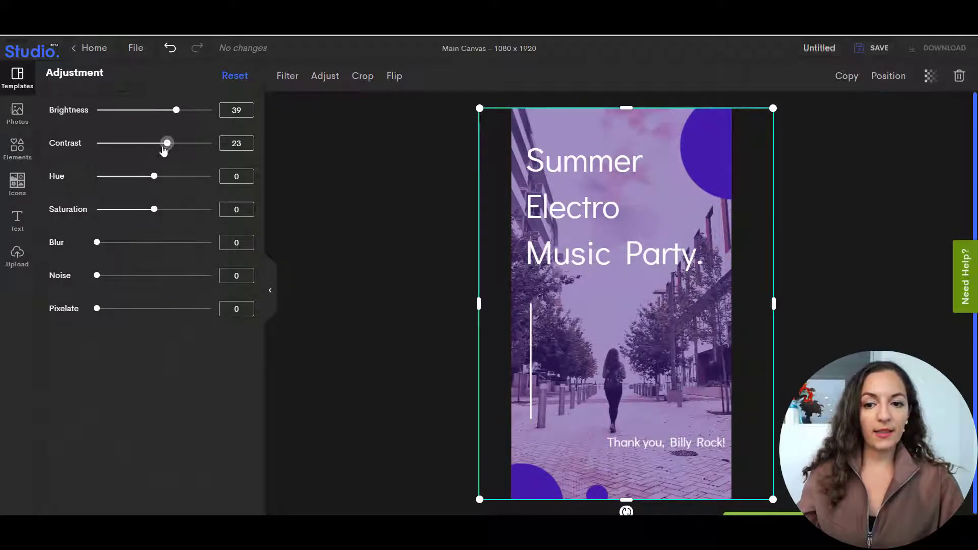
pyautogui.moveTo(156, 211); pyautogui.dragTo(172, 213)
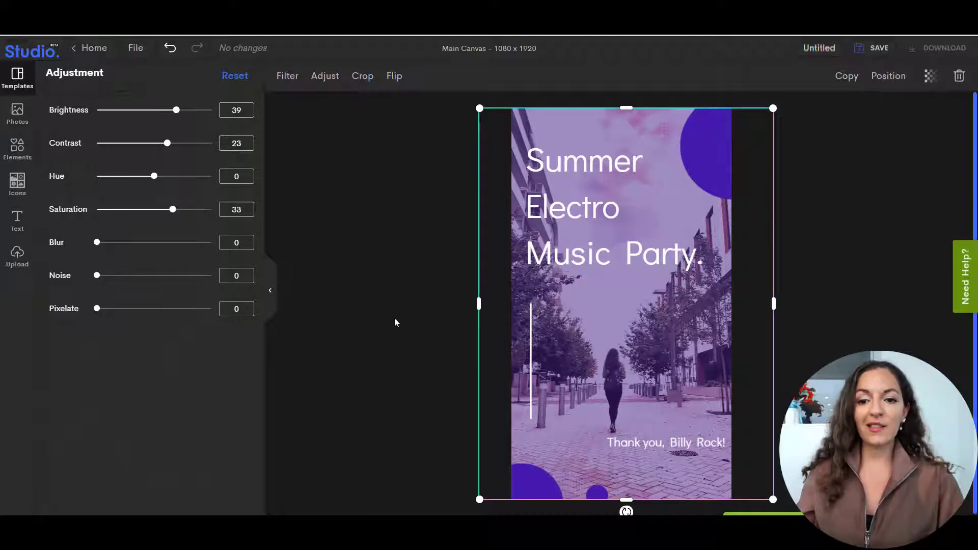
pyautogui.click(397, 304)
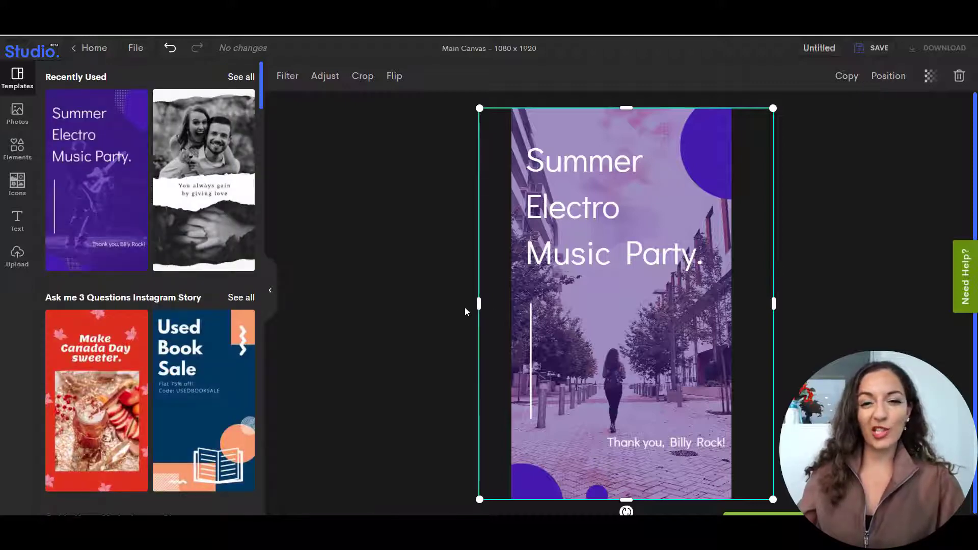
pyautogui.moveTo(616, 330)
pyautogui.mouseDown()
pyautogui.moveTo(626, 327)
pyautogui.moveTo(616, 327)
pyautogui.mouseUp()
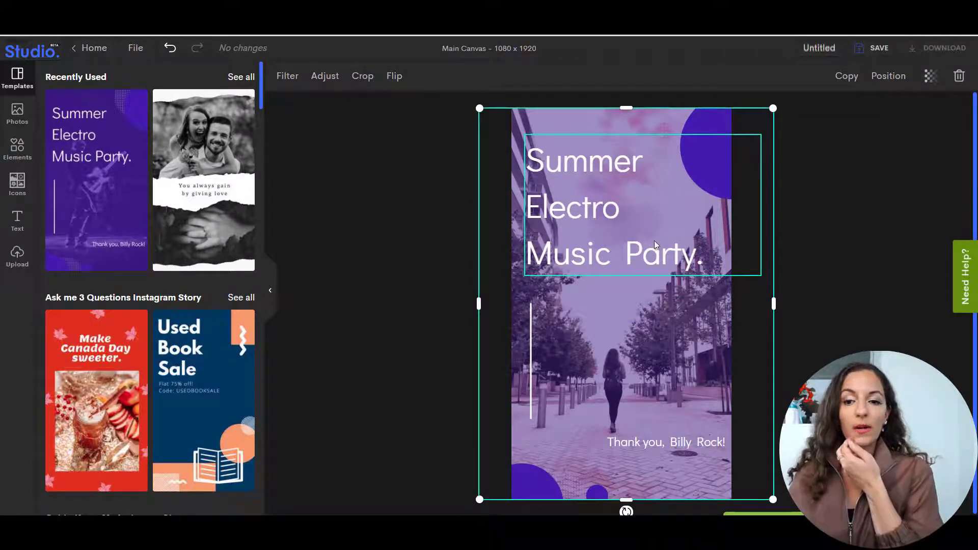
pyautogui.click(581, 189)
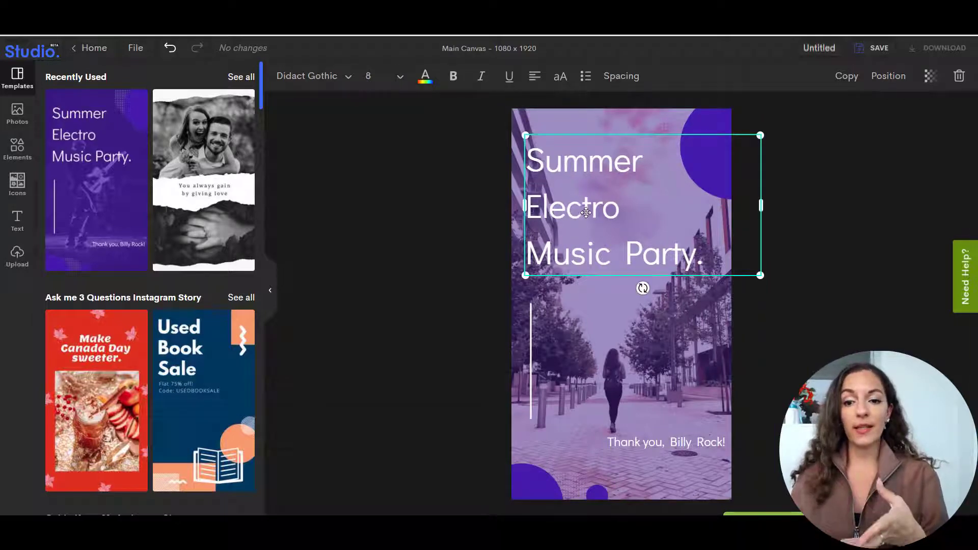
pyautogui.doubleClick(587, 207)
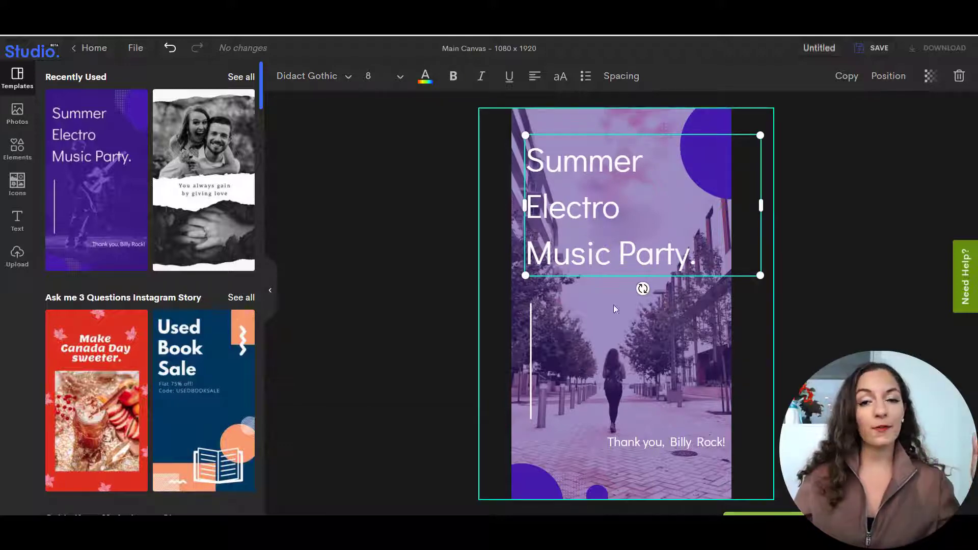
# Place a solid circle from the shape elements on the canvas and delete it again.
pyautogui.click(17, 149)
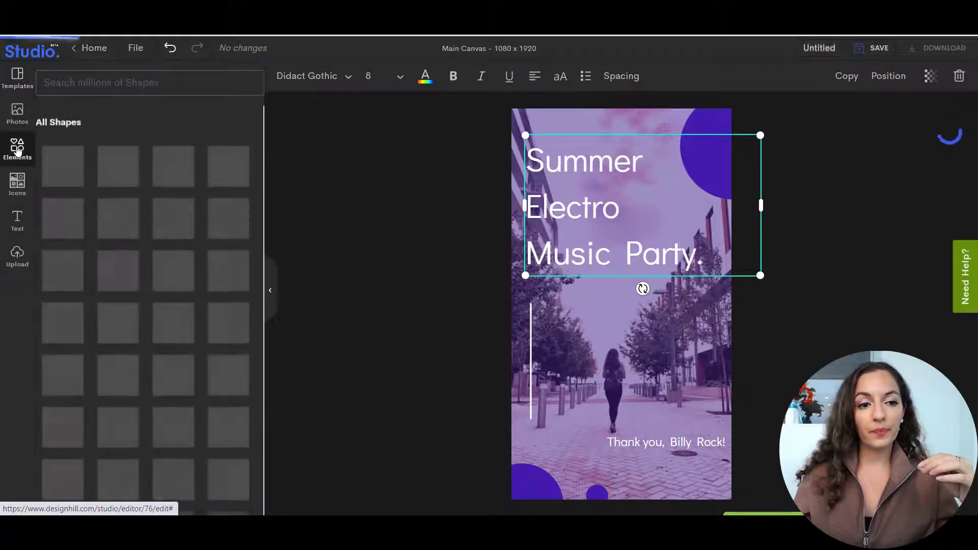
pyautogui.scroll(-1, 168, 207)
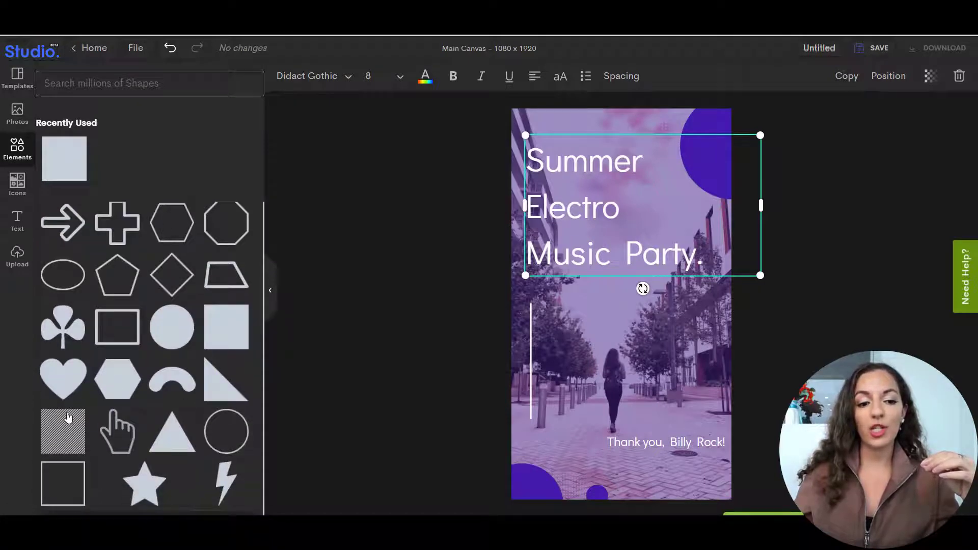
pyautogui.click(177, 326)
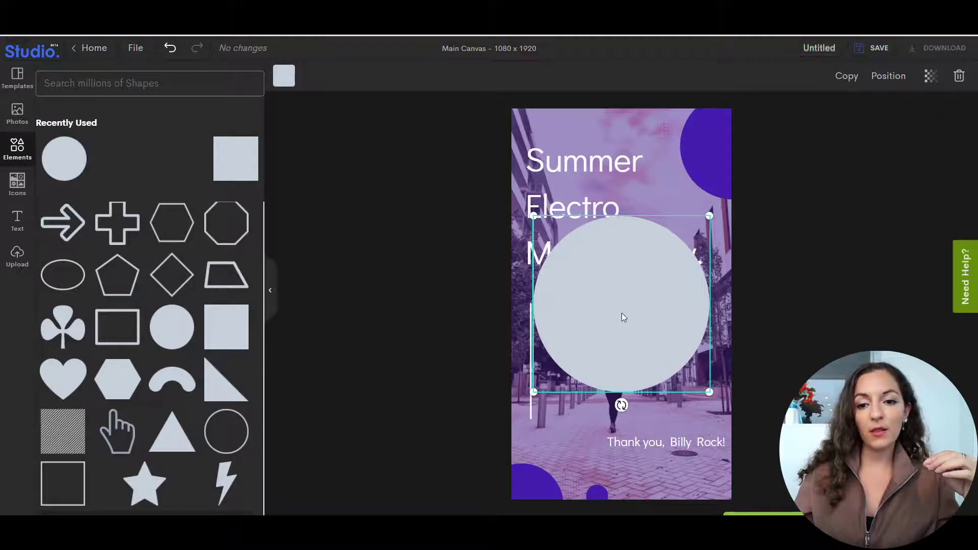
pyautogui.moveTo(622, 313); pyautogui.dragTo(653, 330)
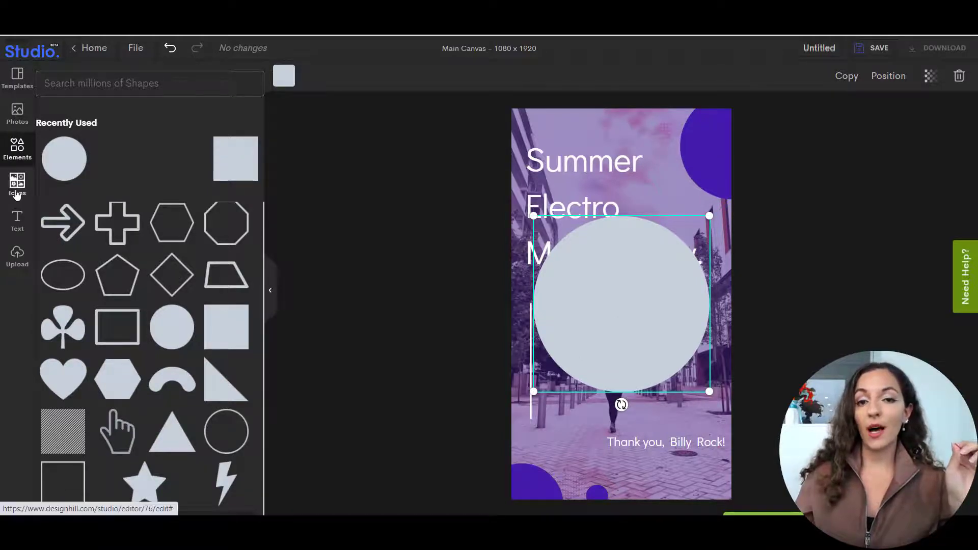
pyautogui.press('Delete')
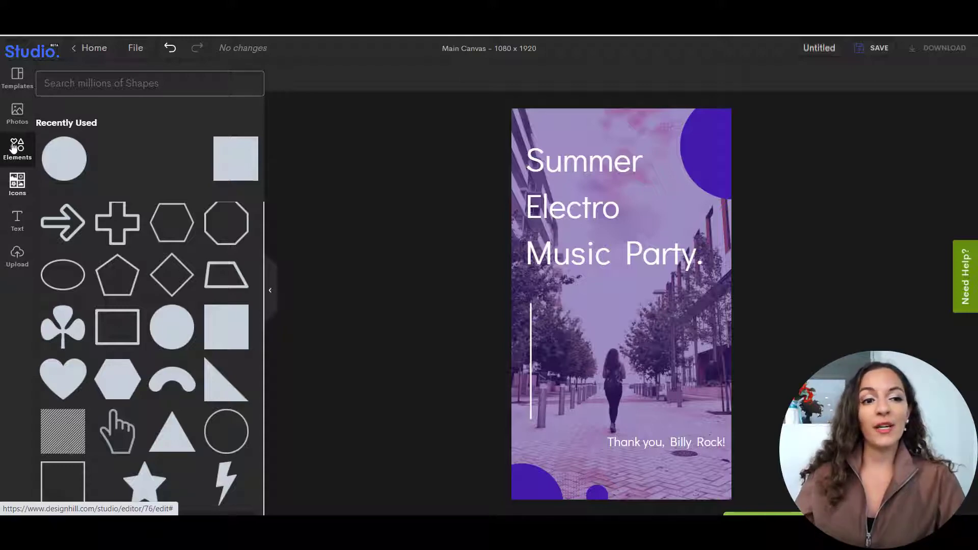
# Search the stock photos for "music" and look through the offered images.
pyautogui.click(17, 113)
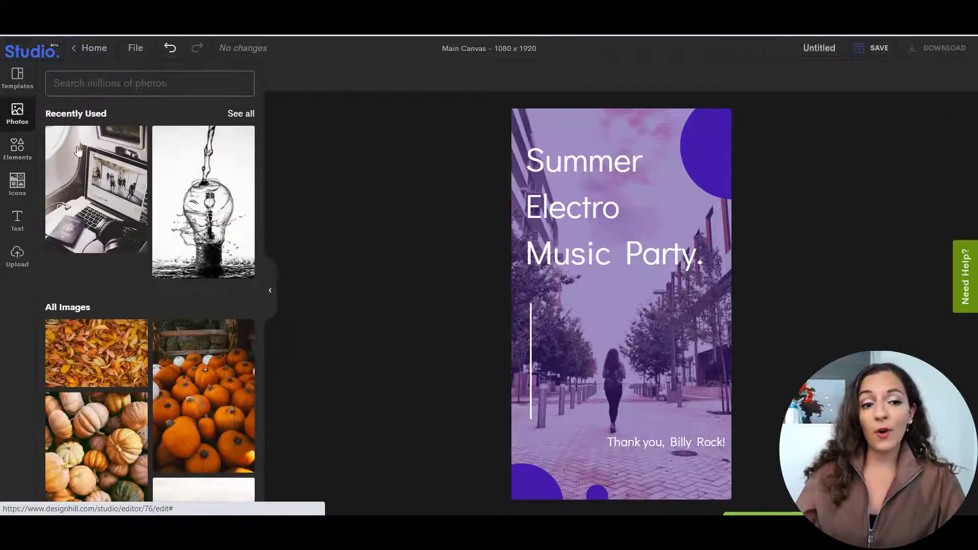
pyautogui.click(164, 87)
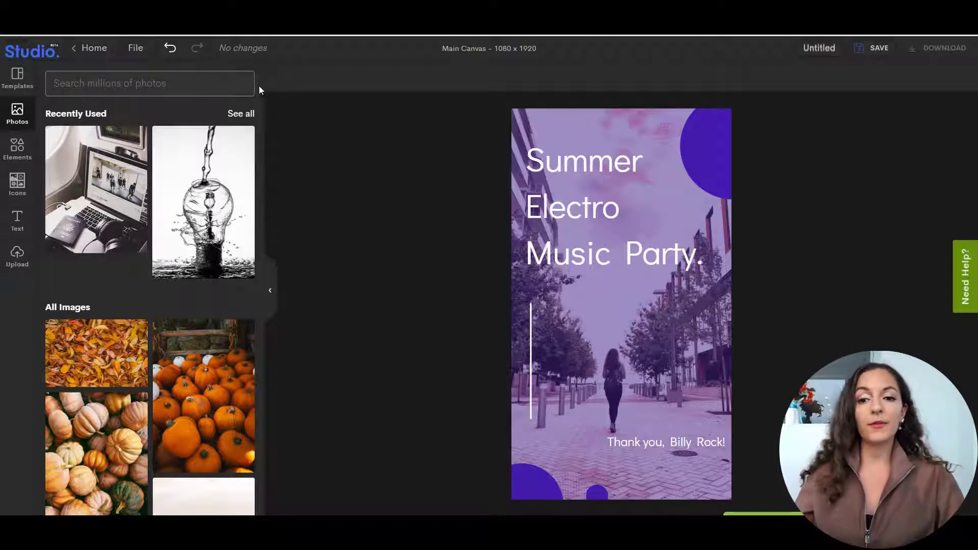
pyautogui.write('music')
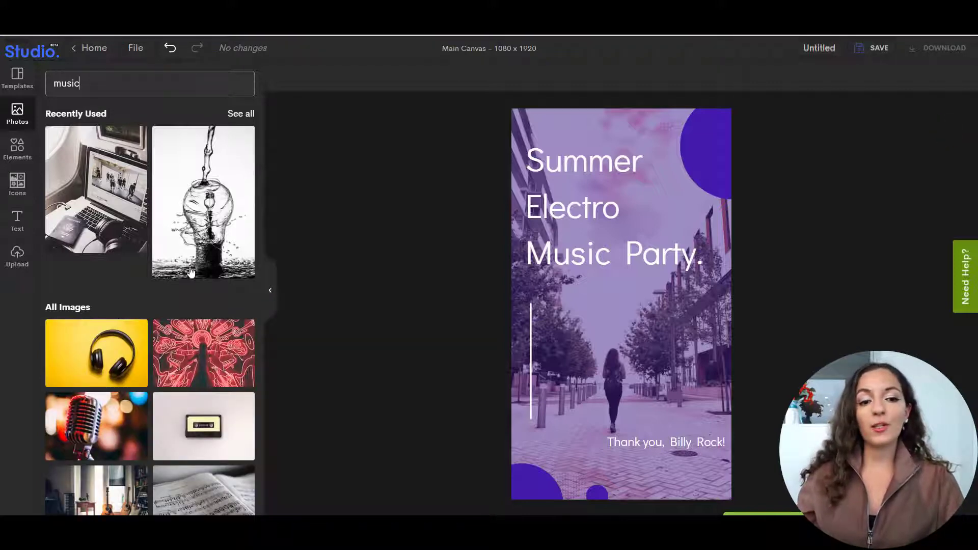
pyautogui.scroll(-2, 208, 342)
pyautogui.scroll(2, 199, 376)
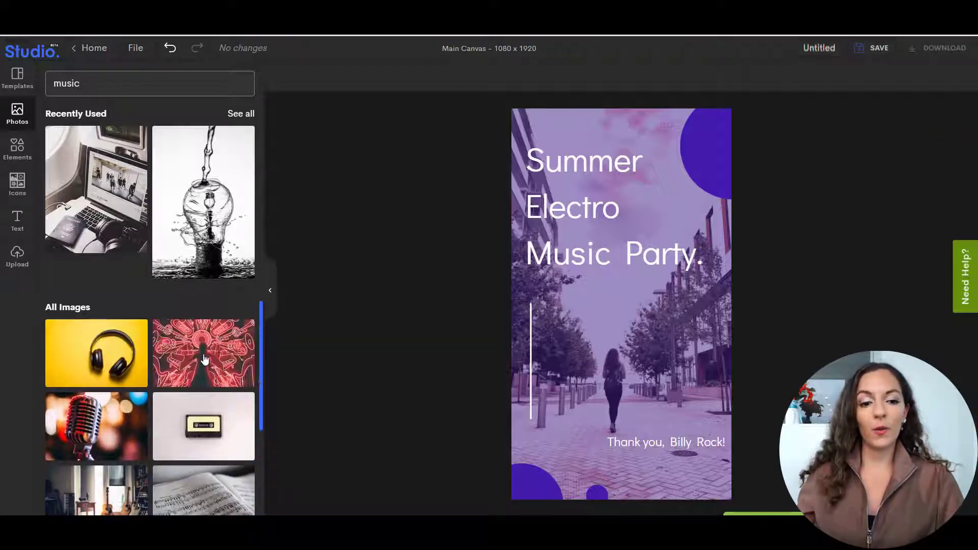
pyautogui.scroll(-6, 197, 357)
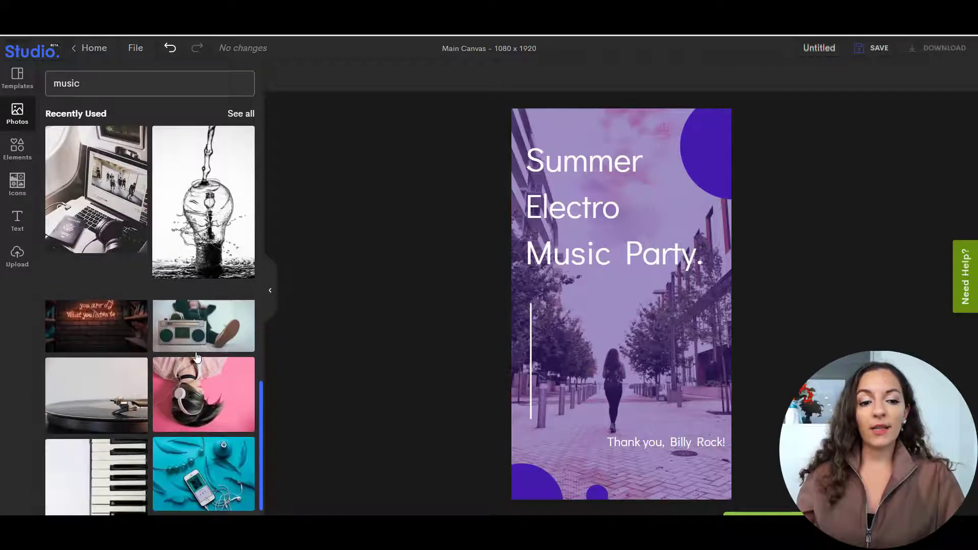
pyautogui.scroll(-3, 197, 356)
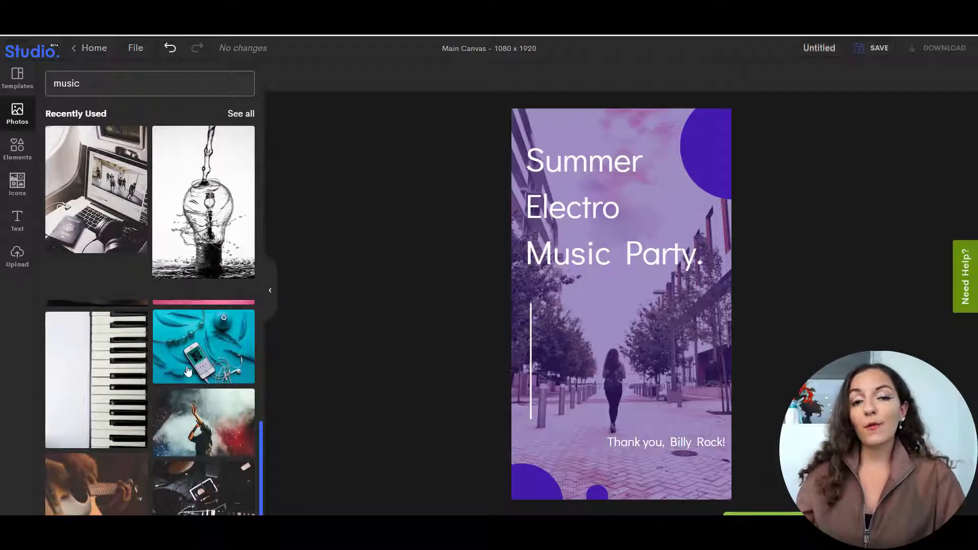
pyautogui.scroll(9, 193, 363)
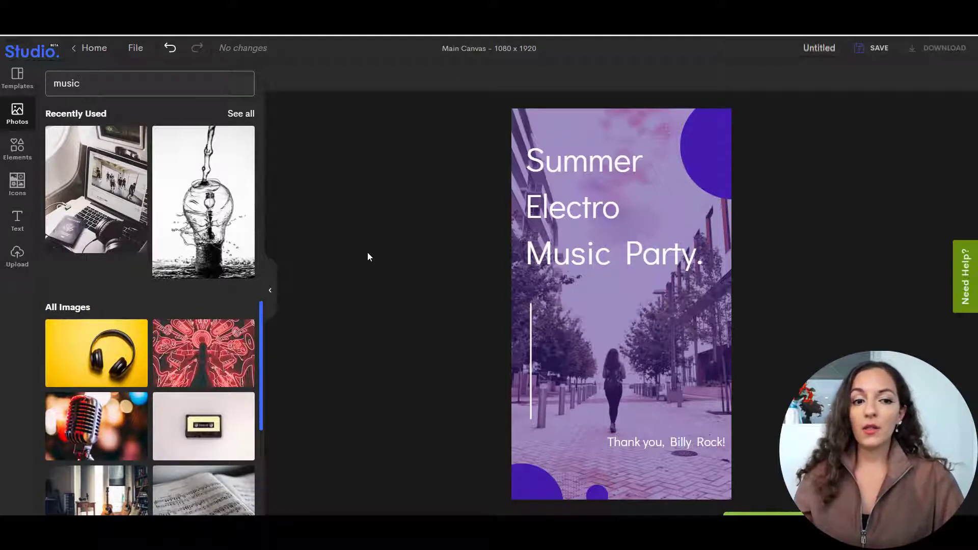
# Replace the whole "Summer Electro Music Party." headline text with "New Single".
pyautogui.click(615, 211)
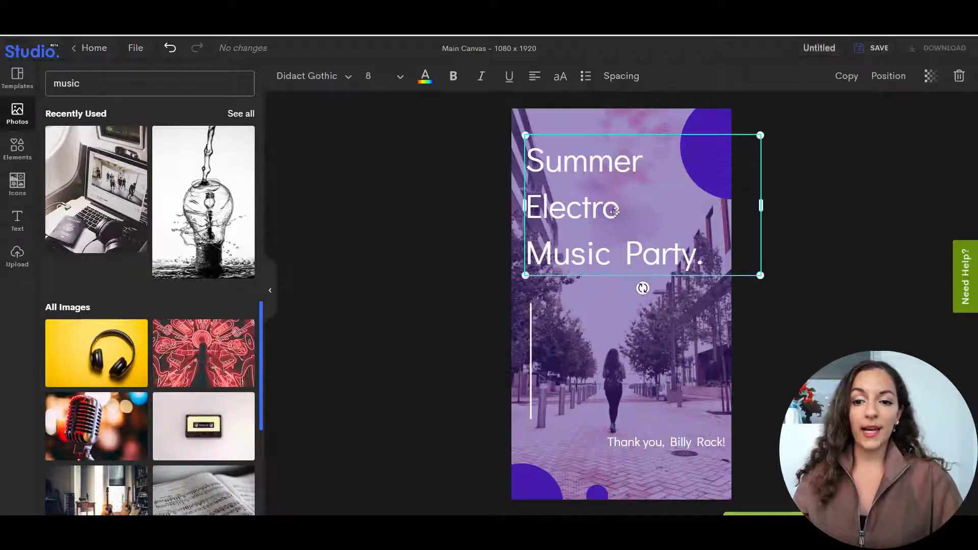
pyautogui.doubleClick(593, 209)
pyautogui.click(673, 249)
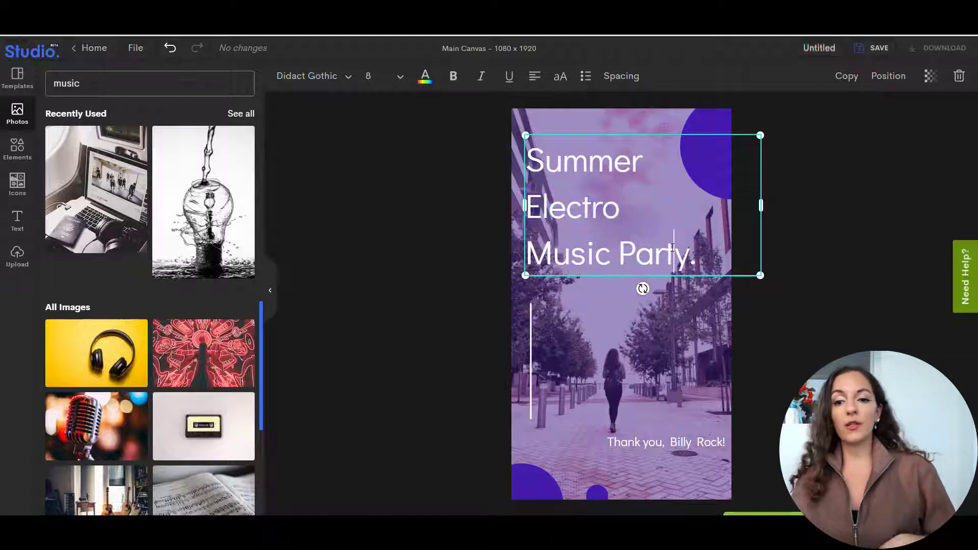
pyautogui.moveTo(694, 256); pyautogui.dragTo(535, 164)
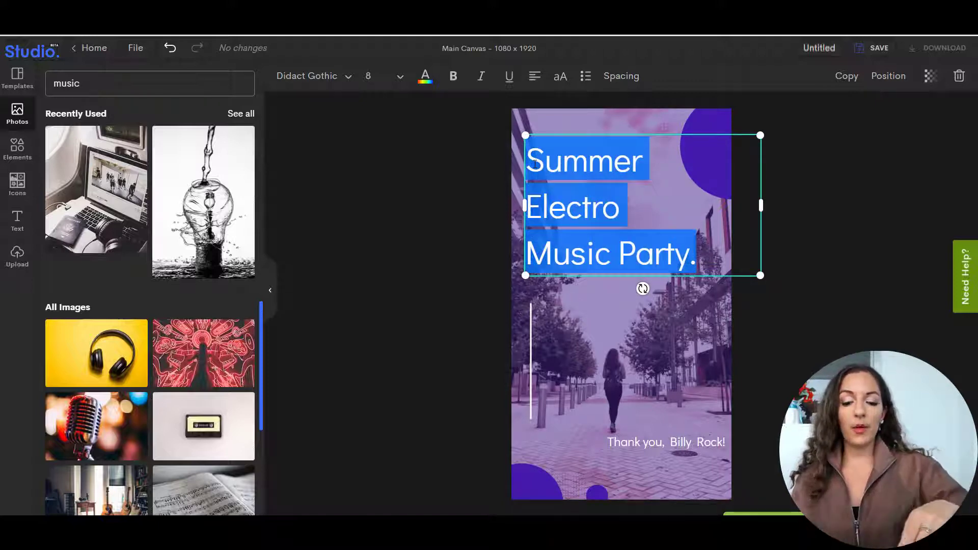
pyautogui.press('capslock')
pyautogui.write('N')
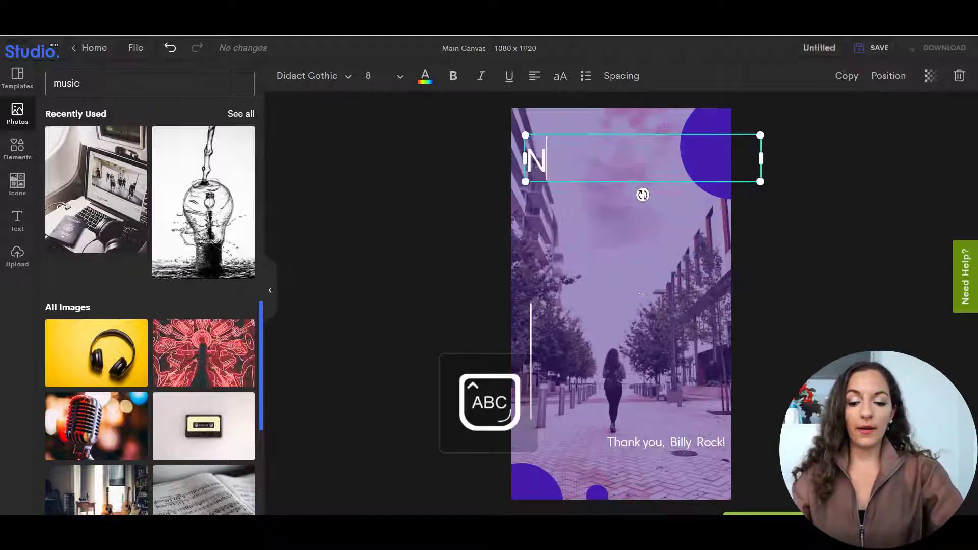
pyautogui.press('capslock')
pyautogui.write('ew')
pyautogui.press('capslock')
pyautogui.write('S')
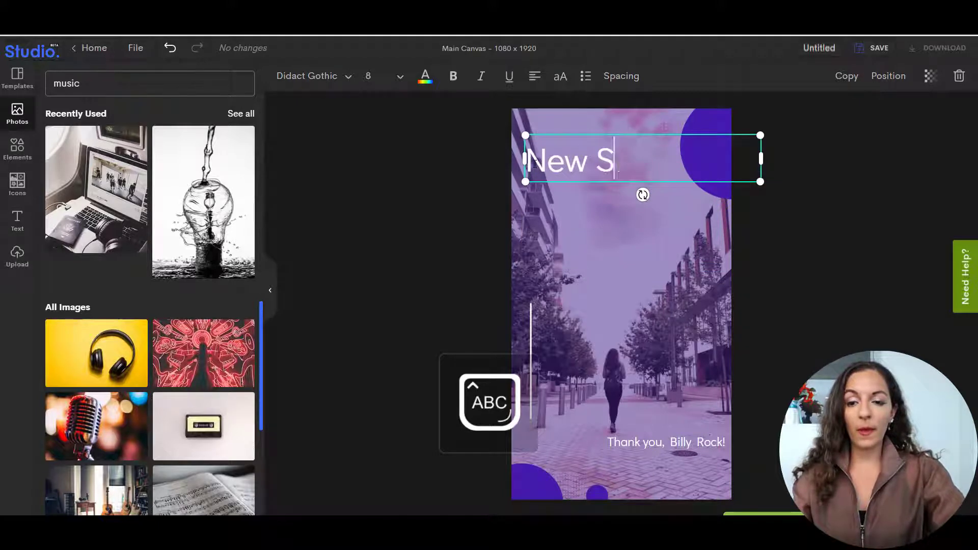
pyautogui.press('capslock')
pyautogui.write('ingle ')
pyautogui.write('"')
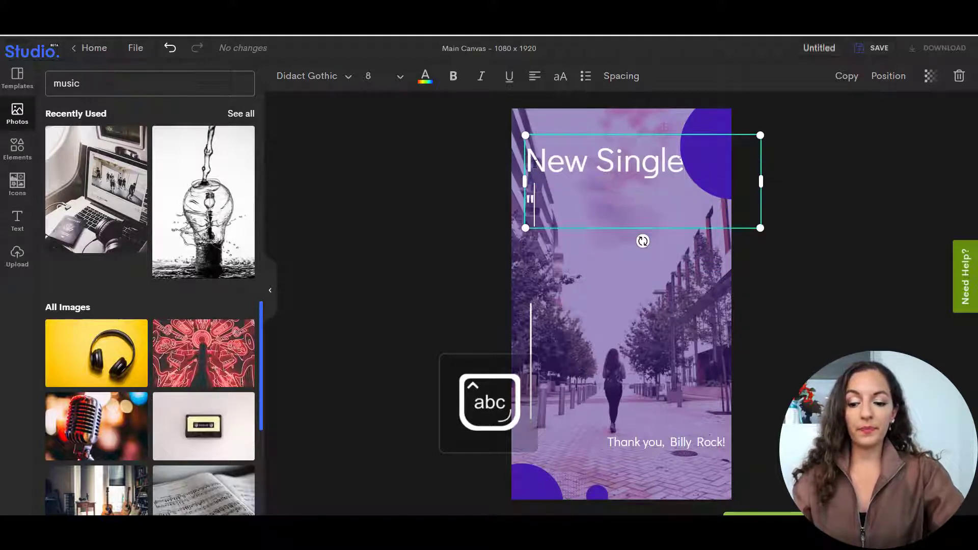
# Add the song title "Into the Blue" in quotation marks to the headline after "New Single".
pyautogui.press('capslock')
pyautogui.write('I')
pyautogui.press('capslock')
pyautogui.write('nto')
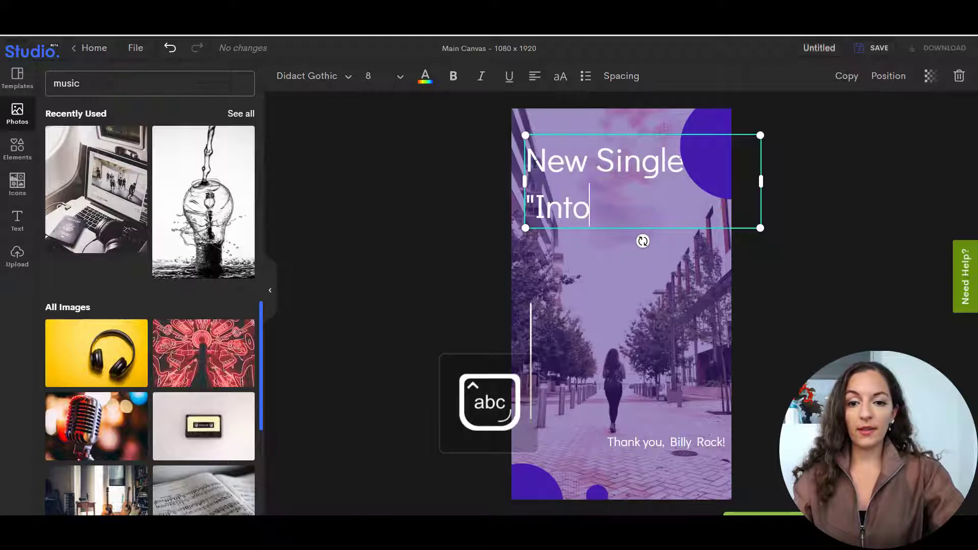
pyautogui.write(' the')
pyautogui.press('capslock')
pyautogui.write('B')
pyautogui.press('capslock')
pyautogui.write('lue"')
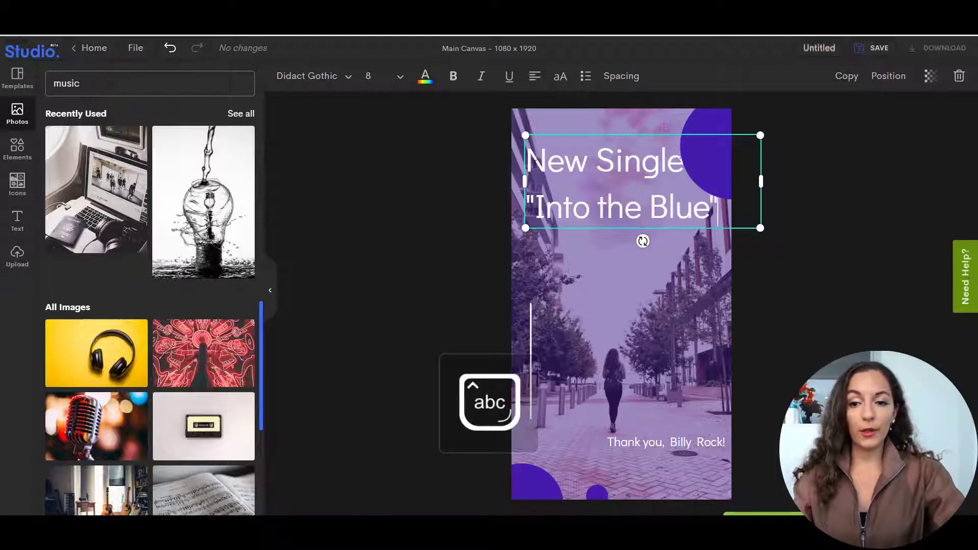
# Add a third headline line reading "Coming Soon.." below the song title.
pyautogui.press('Return')
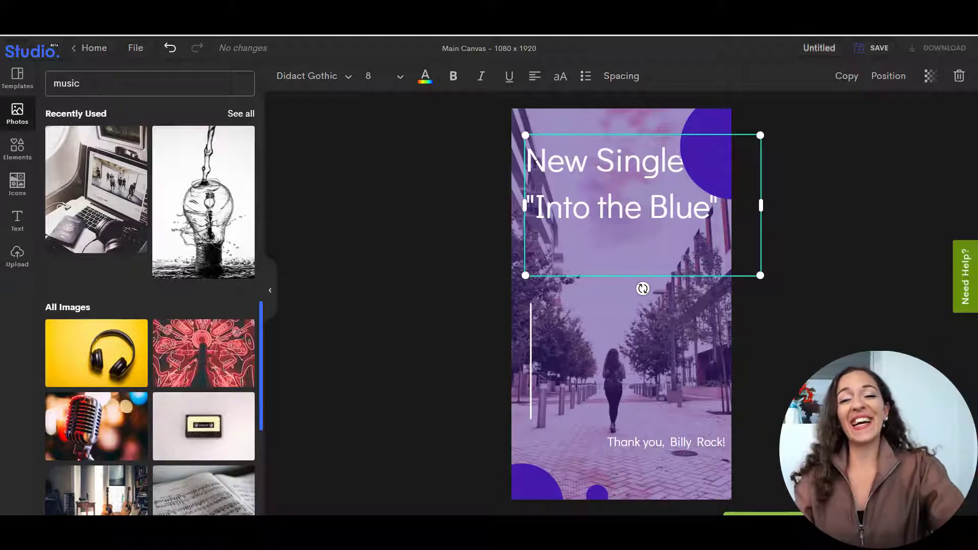
pyautogui.write('T')
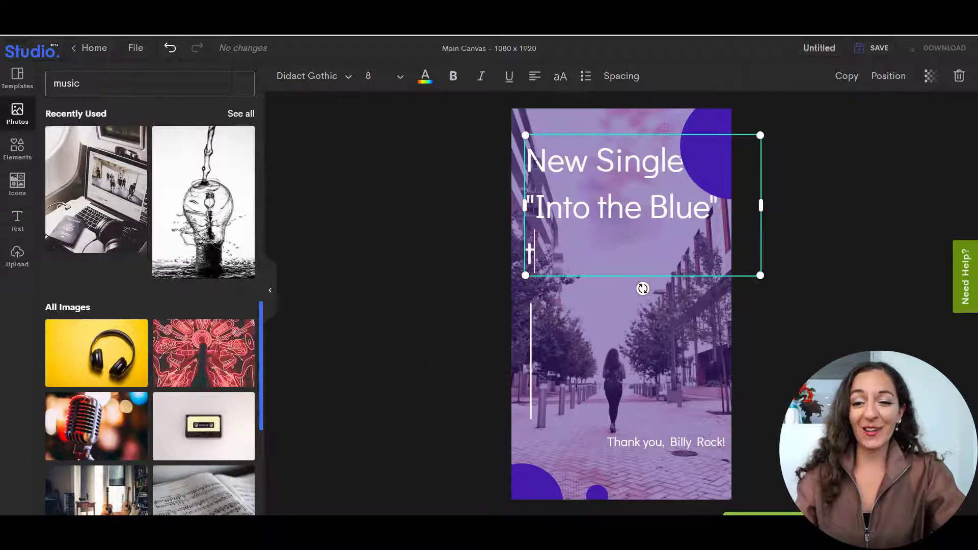
pyautogui.press('BackSpace')
pyautogui.press('capslock')
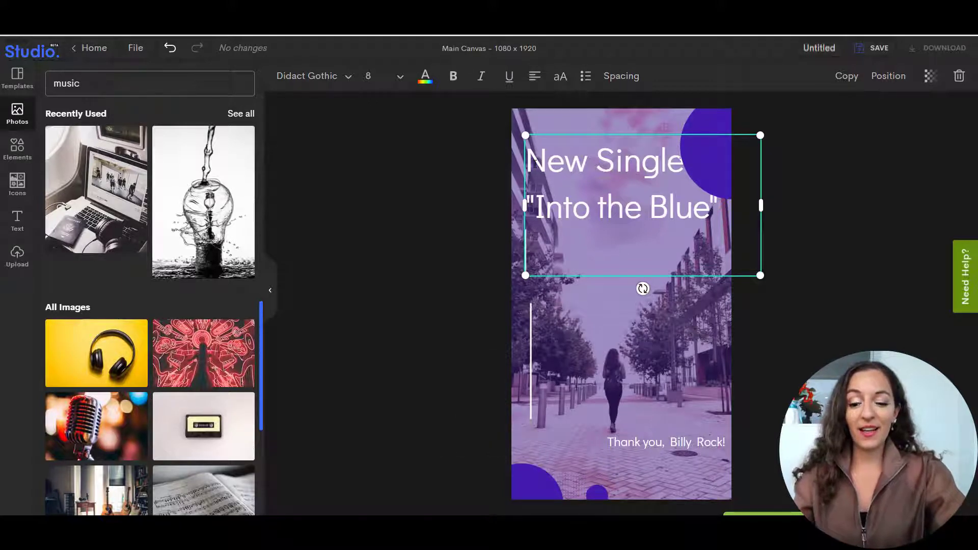
pyautogui.write('C')
pyautogui.press('capslock')
pyautogui.write('oming Soon..')
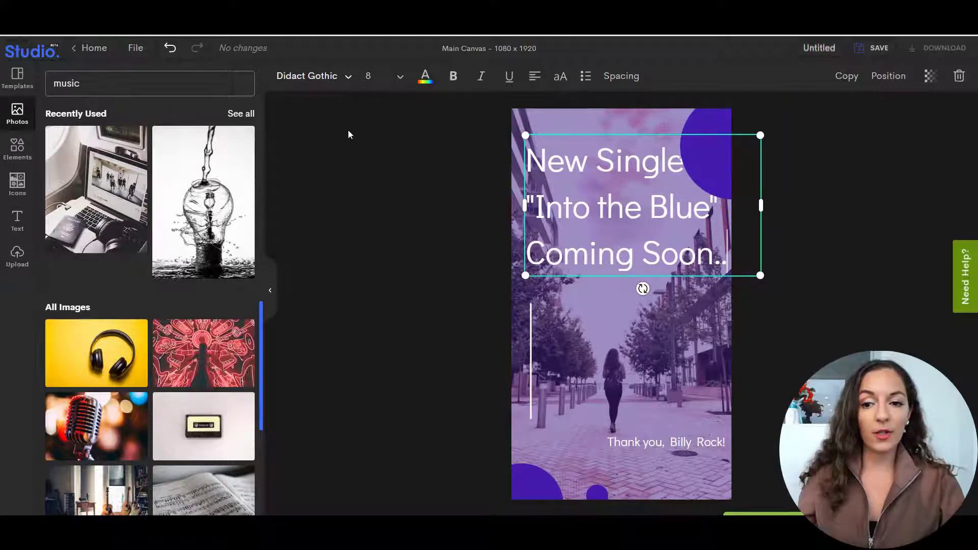
# Try Alegreya Sans Bold and Adumu on the headline, and set its font to Alegreya Extra Bold Italic.
pyautogui.click(355, 79)
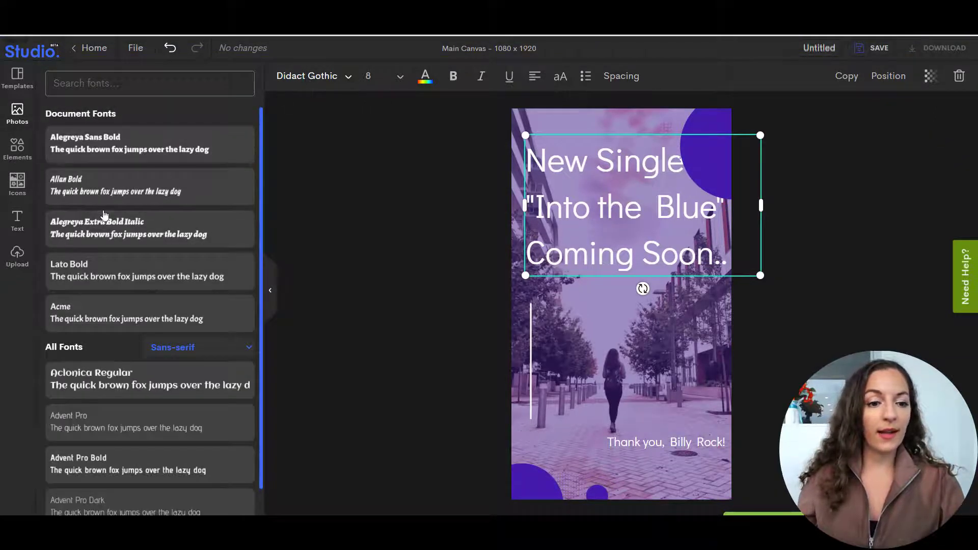
pyautogui.scroll(-4, 104, 214)
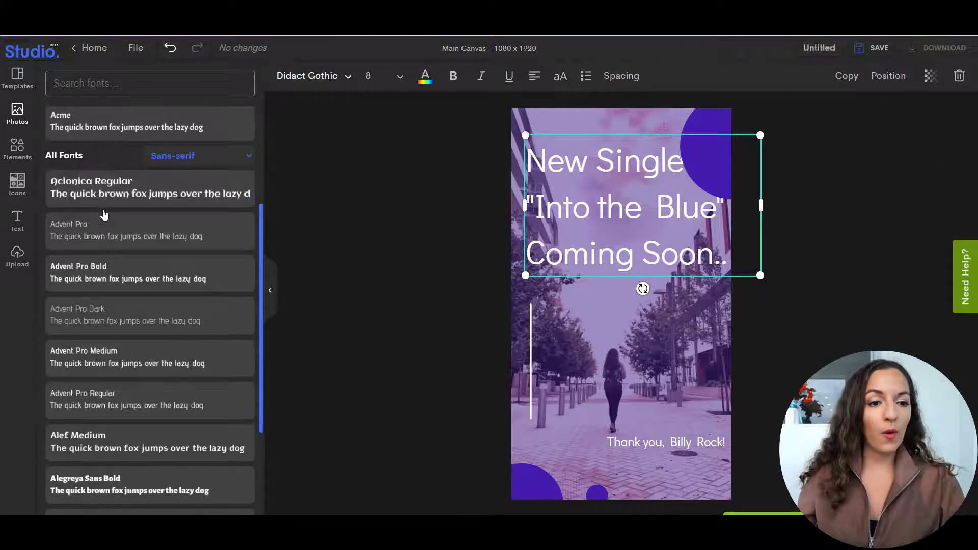
pyautogui.scroll(-4, 104, 214)
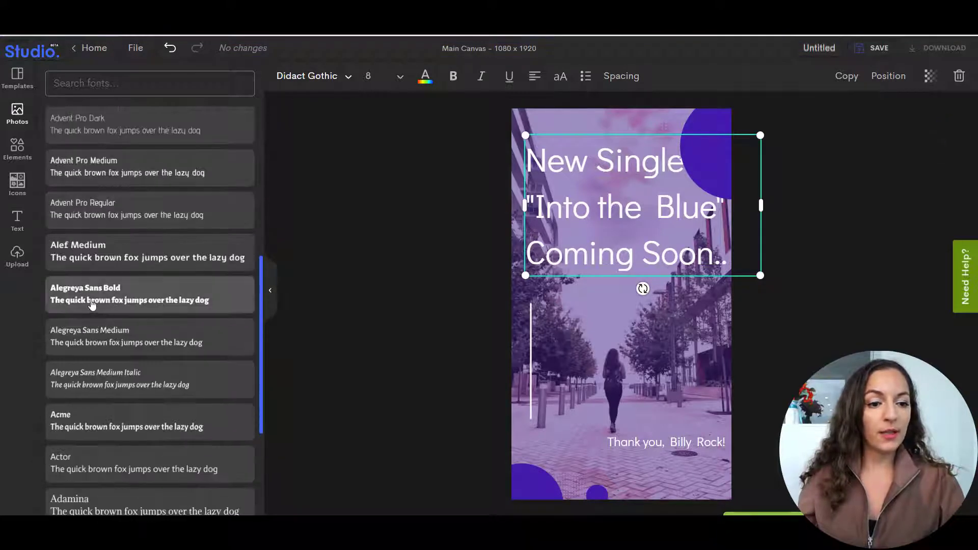
pyautogui.click(92, 303)
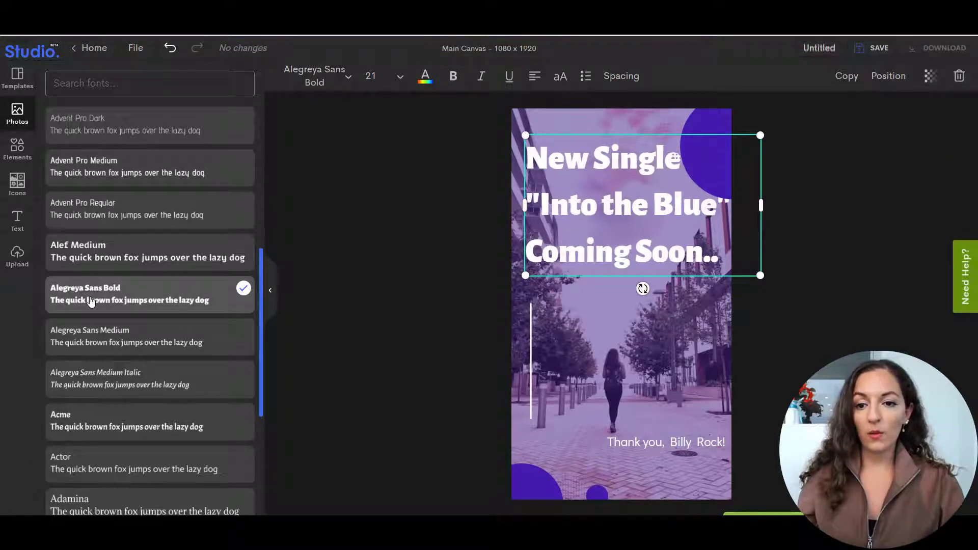
pyautogui.scroll(-5, 125, 288)
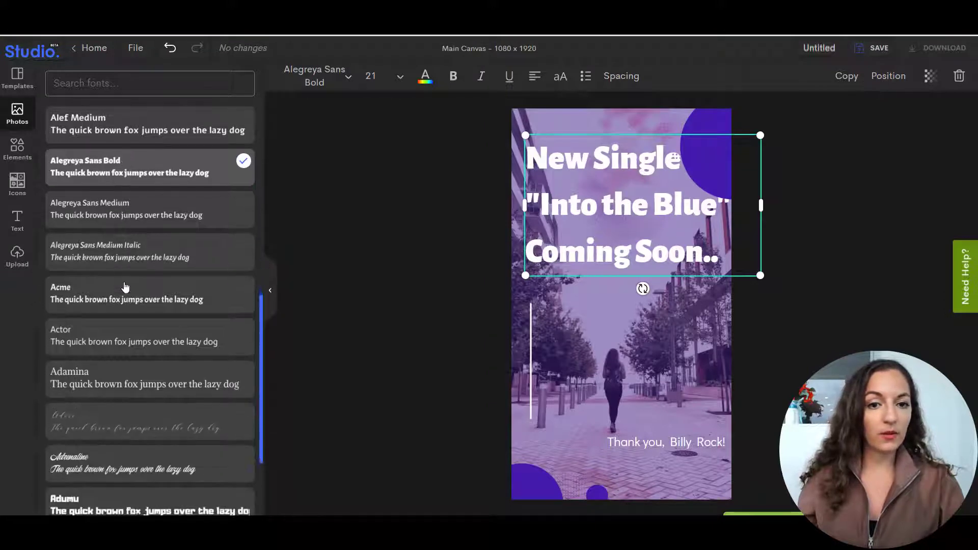
pyautogui.scroll(-1, 125, 288)
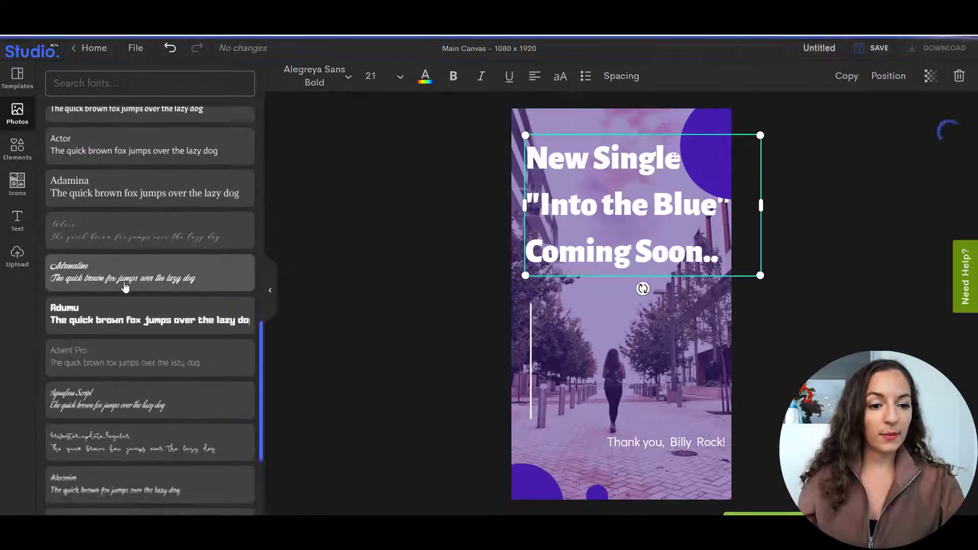
pyautogui.click(113, 314)
pyautogui.scroll(-10, 114, 314)
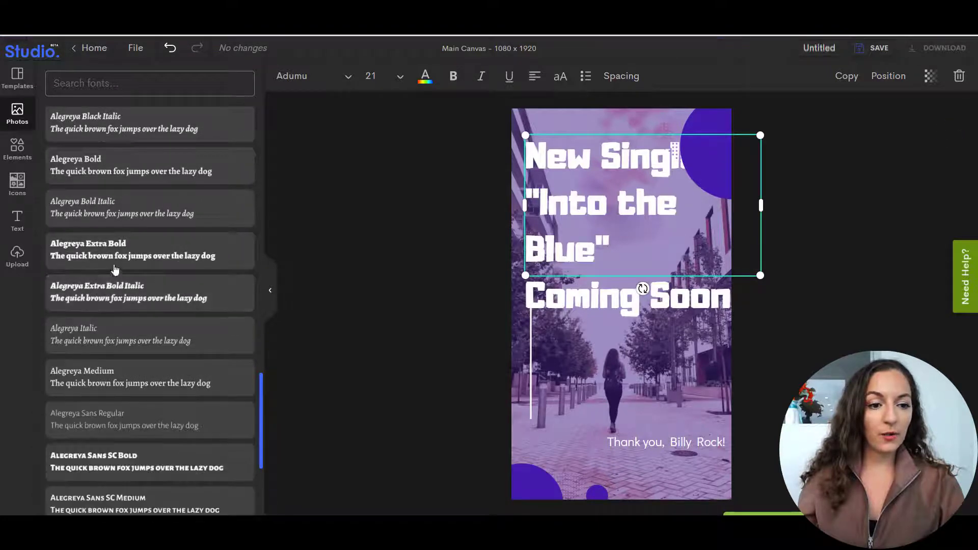
pyautogui.click(111, 293)
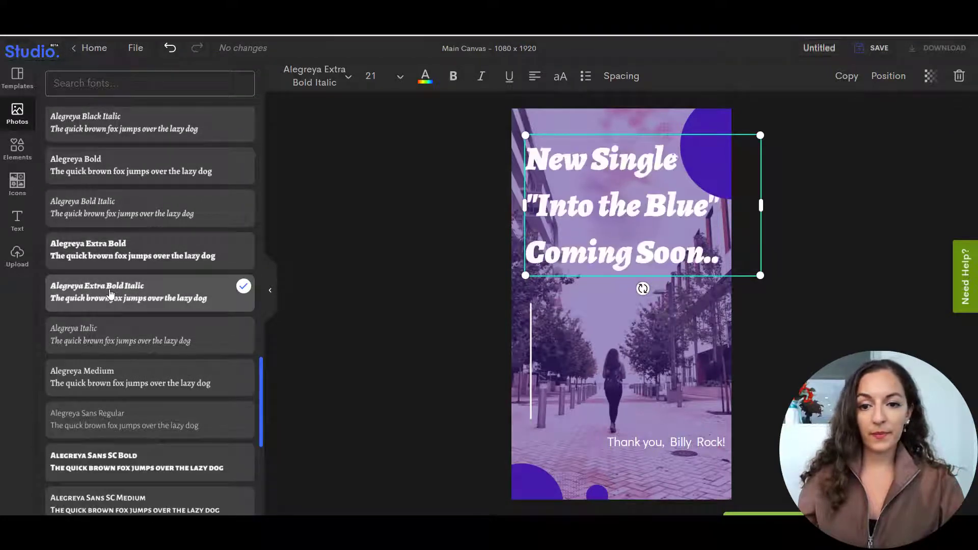
# Try Alegreya Sans SC Bold, Alegreya Sans SC Semibold and Alef Medium on the headline, and set its font to Alegreya Sans Bold.
pyautogui.scroll(-2, 111, 293)
pyautogui.click(117, 334)
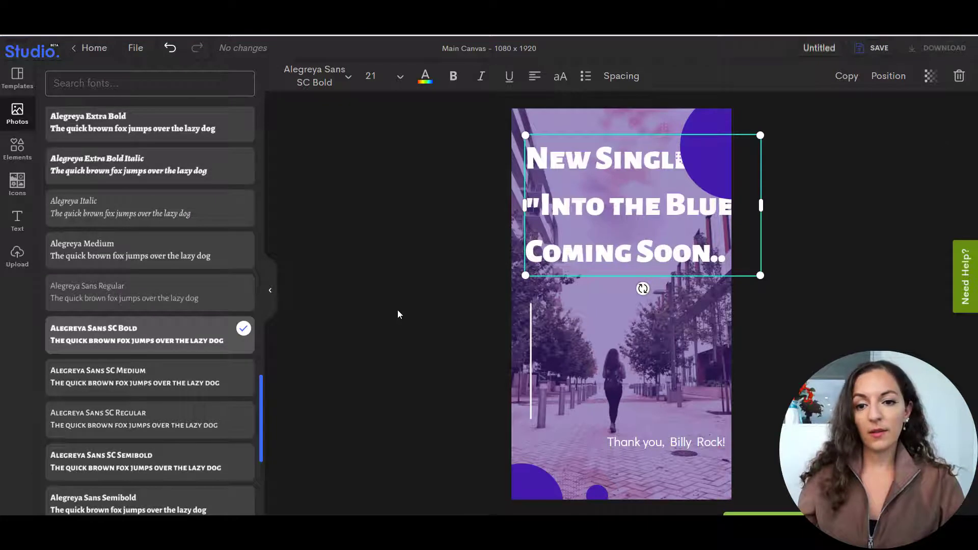
pyautogui.scroll(-5, 147, 330)
pyautogui.click(128, 210)
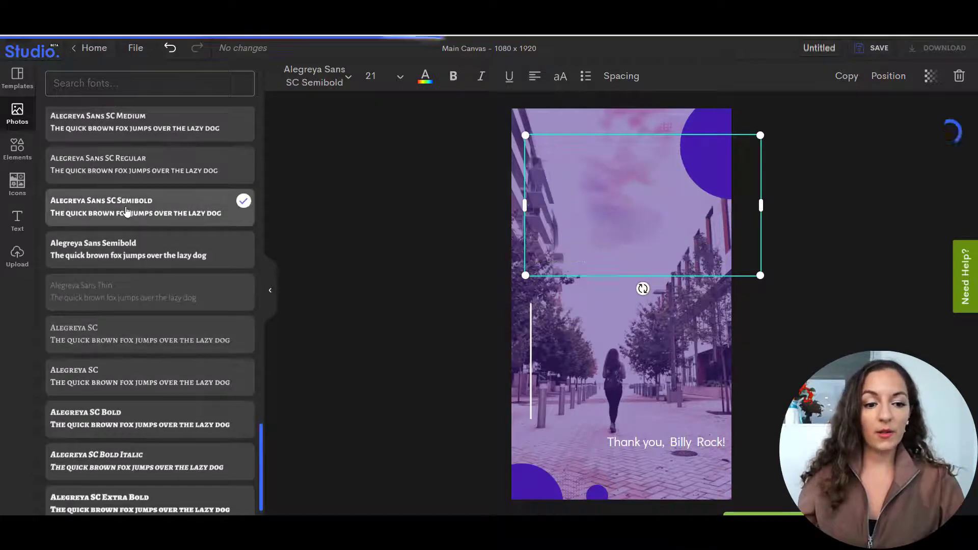
pyautogui.scroll(20, 147, 261)
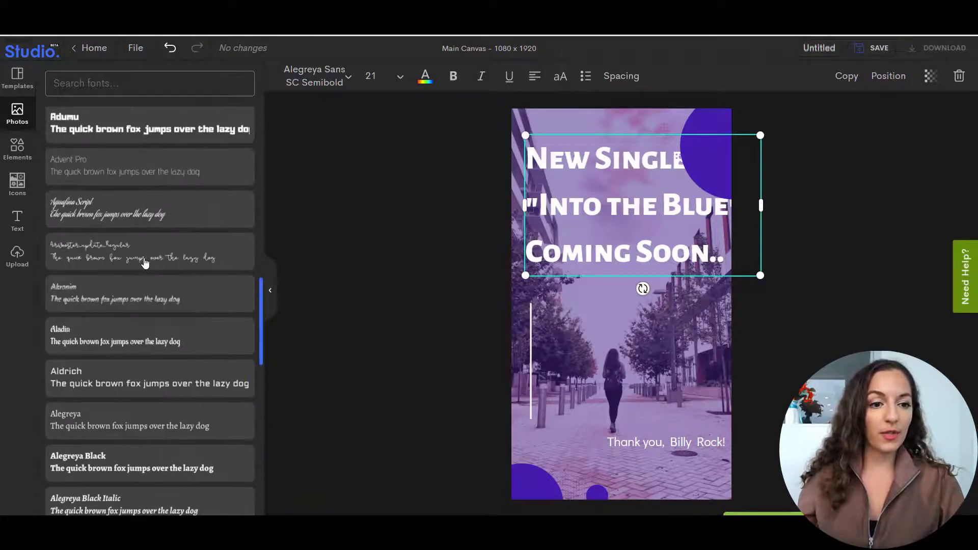
pyautogui.scroll(8, 127, 204)
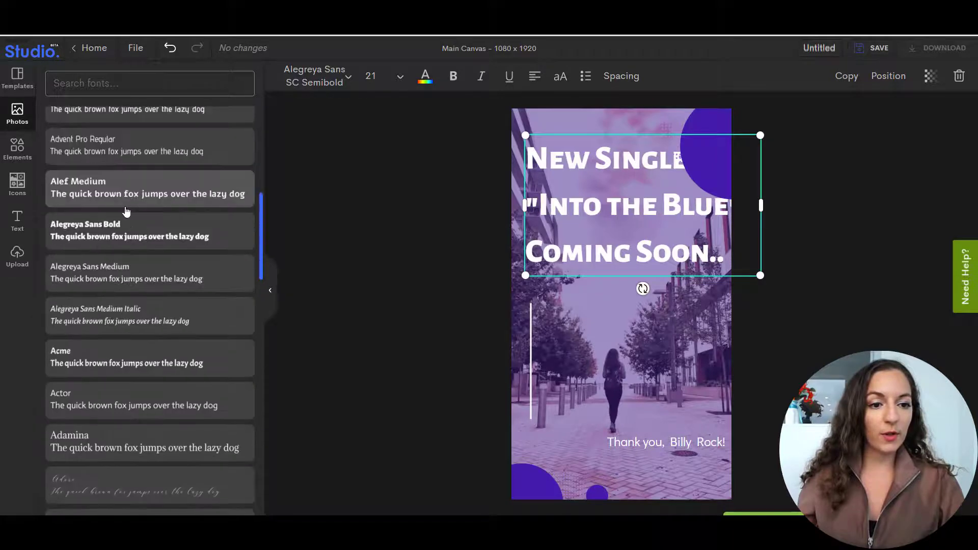
pyautogui.click(118, 233)
pyautogui.click(172, 200)
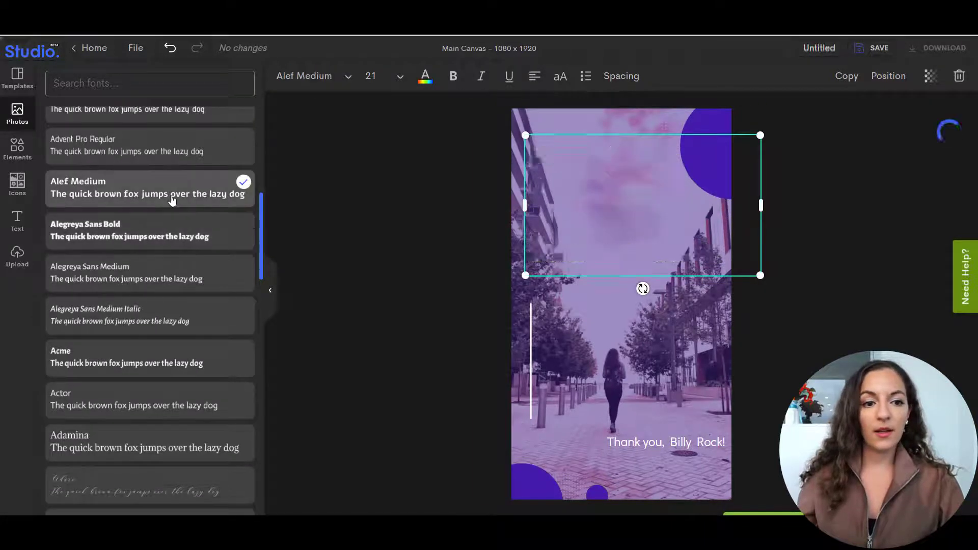
pyautogui.click(94, 244)
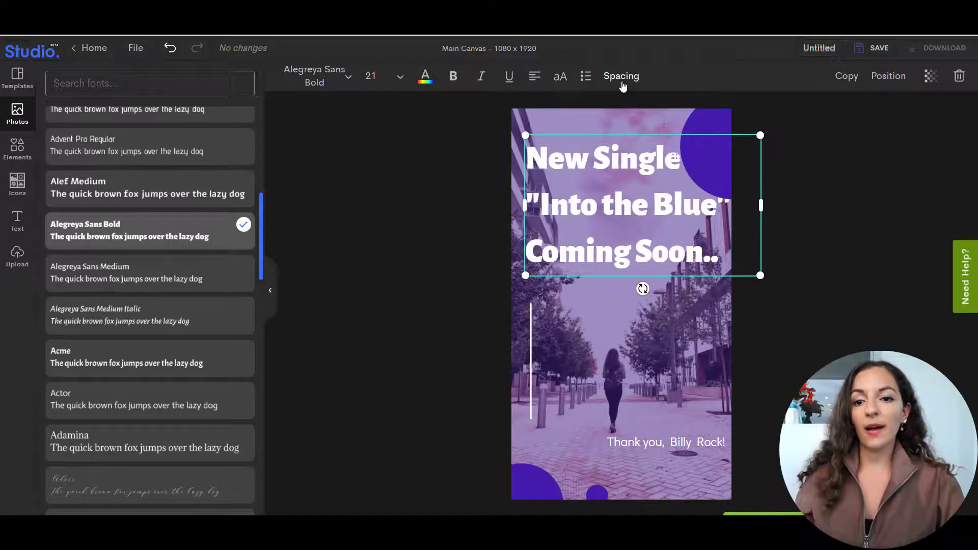
# Set the headline's font size to 18 and centre-align its three lines.
pyautogui.click(400, 77)
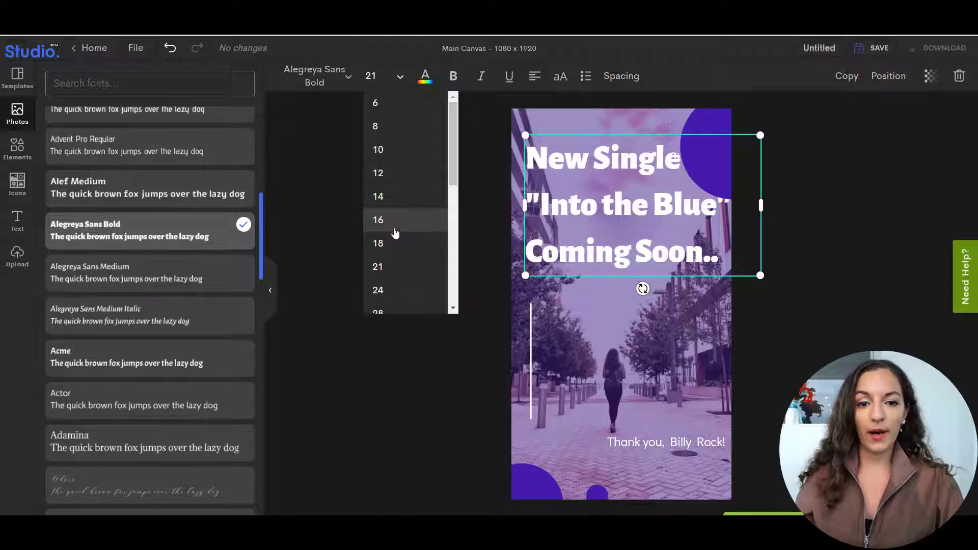
pyautogui.click(396, 245)
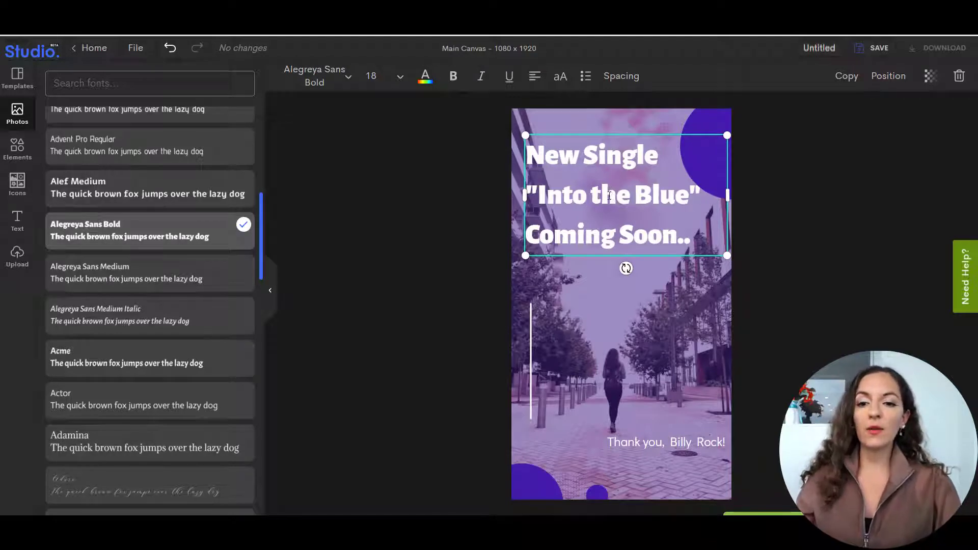
pyautogui.click(535, 76)
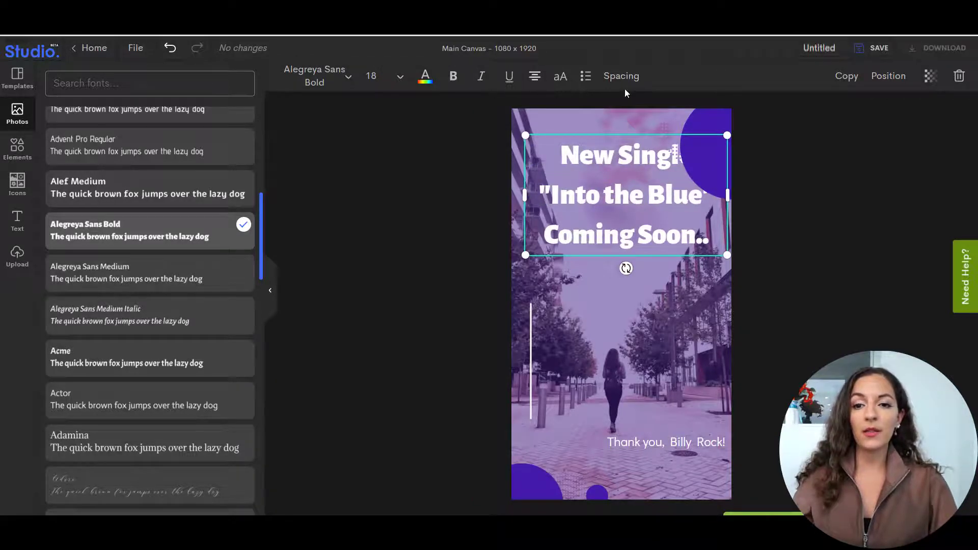
# Set the headline's letter spacing to -3.
pyautogui.click(621, 76)
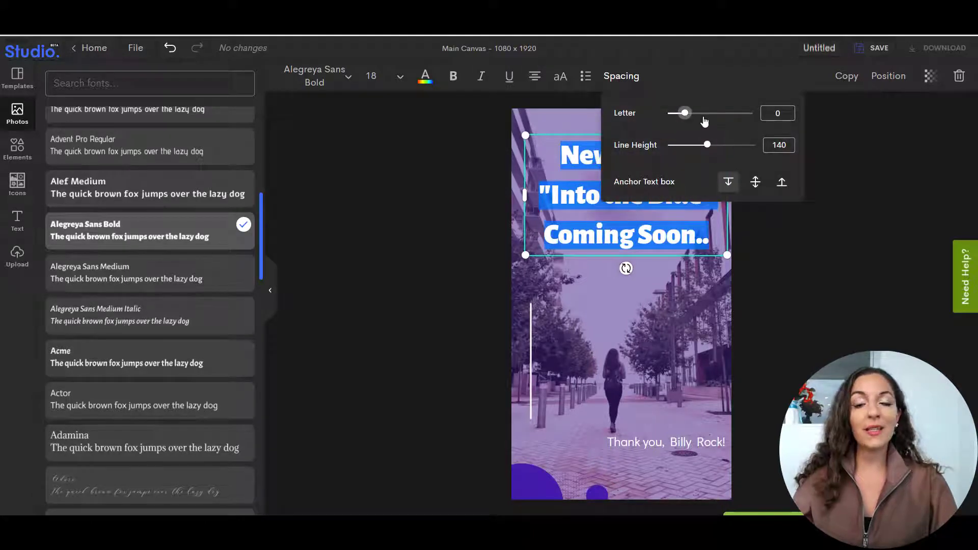
pyautogui.moveTo(686, 114); pyautogui.dragTo(689, 114)
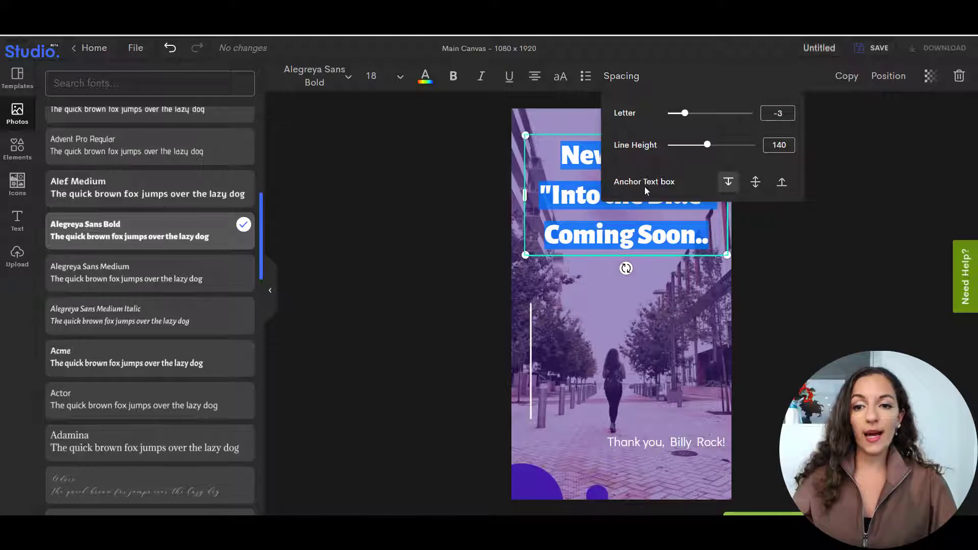
pyautogui.click(431, 216)
# Move the headline down to just above the white vertical line, left-align its text and line it up with that line.
pyautogui.moveTo(623, 243); pyautogui.dragTo(612, 275)
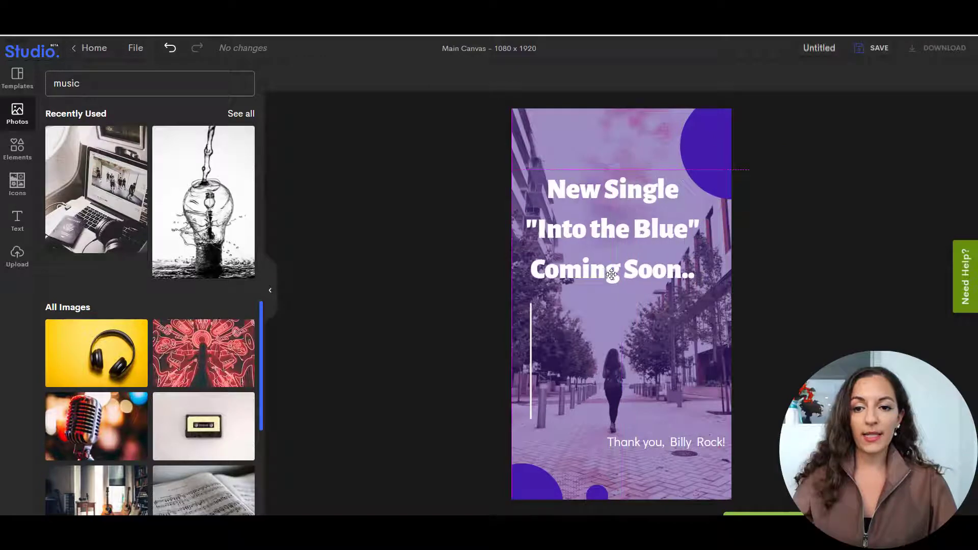
pyautogui.click(536, 77)
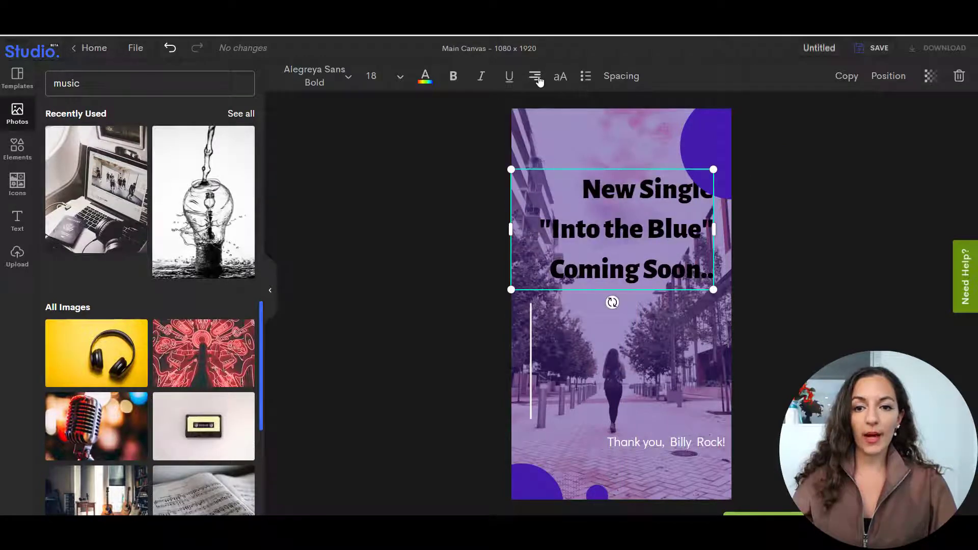
pyautogui.click(536, 77)
pyautogui.moveTo(610, 270); pyautogui.dragTo(623, 271)
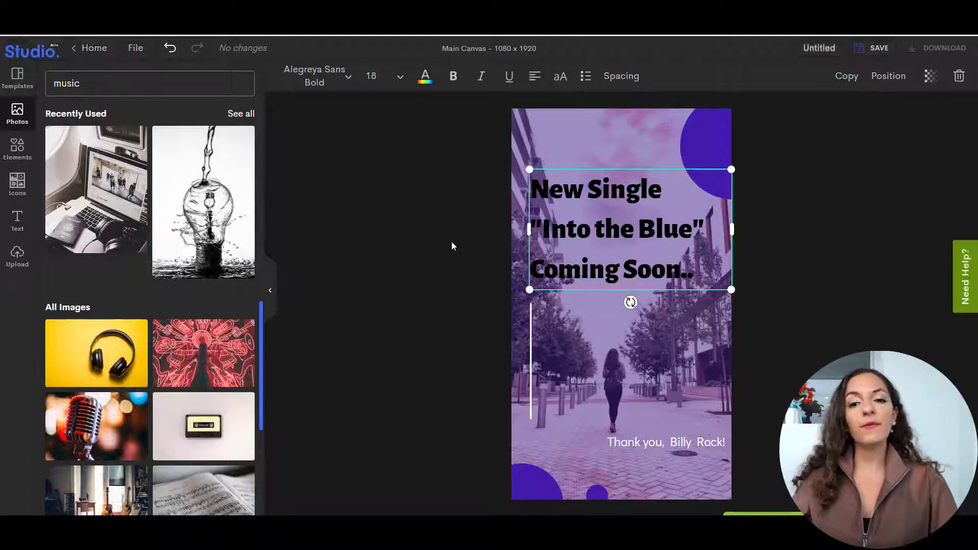
# Set the headline's text color to white (#FFFFFF).
pyautogui.click(425, 77)
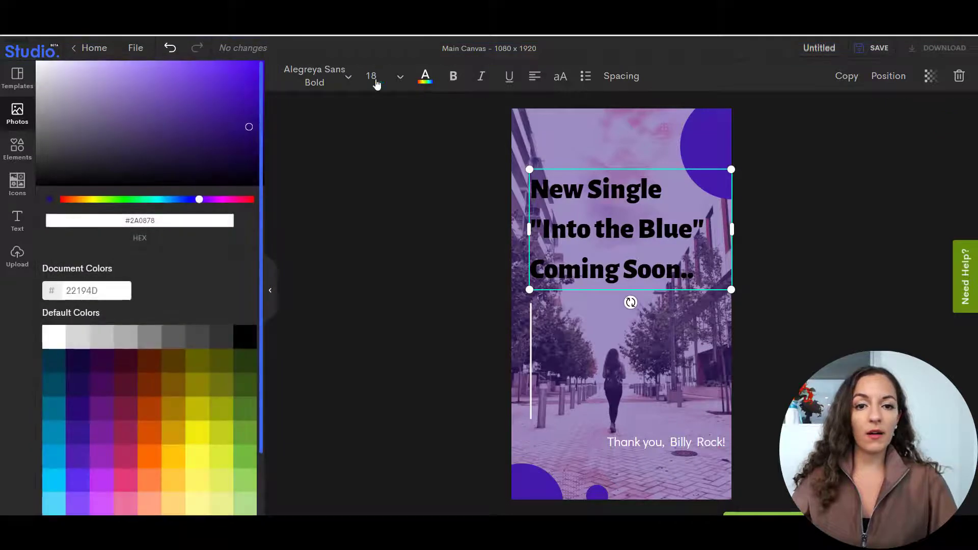
pyautogui.click(53, 77)
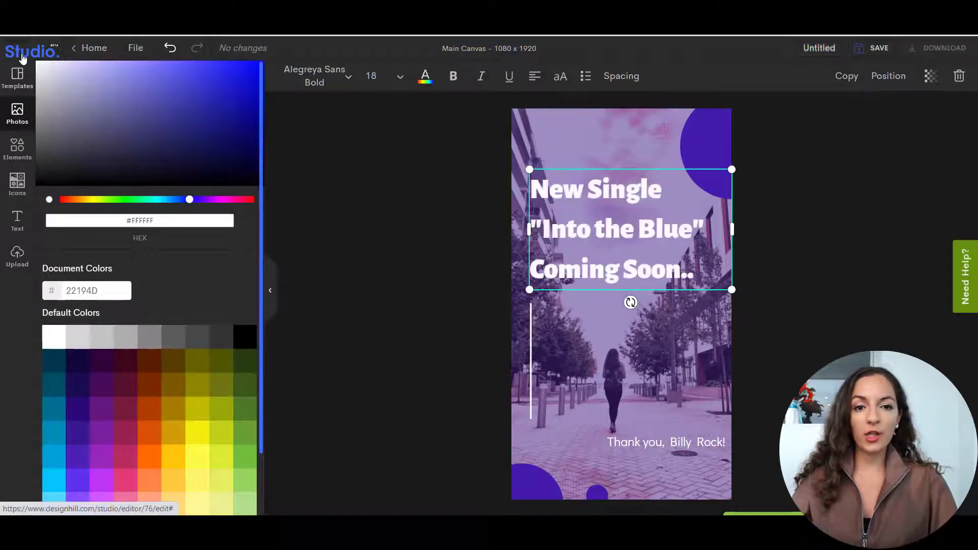
pyautogui.click(466, 245)
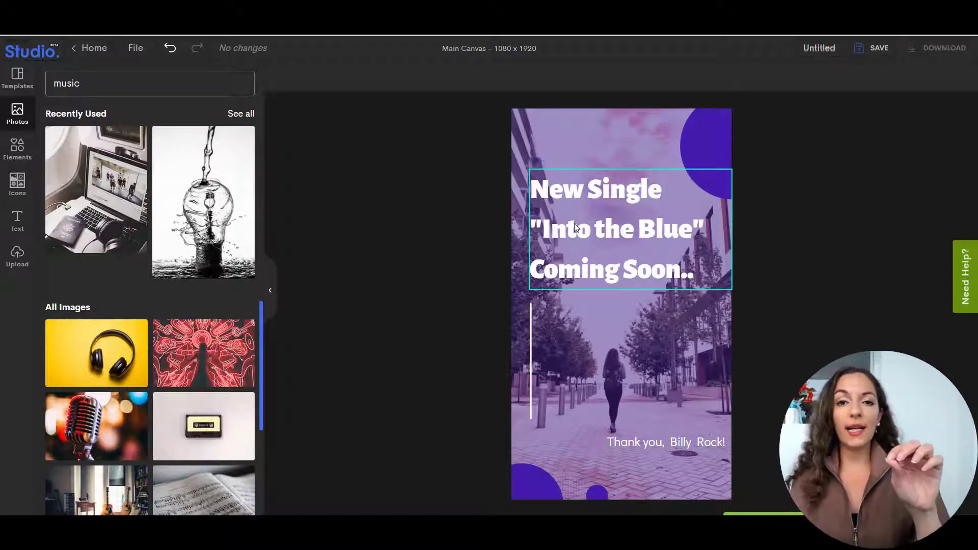
# Add a filled square shape and stretch it into a wide bar covering the "Into the Blue" line.
pyautogui.click(17, 149)
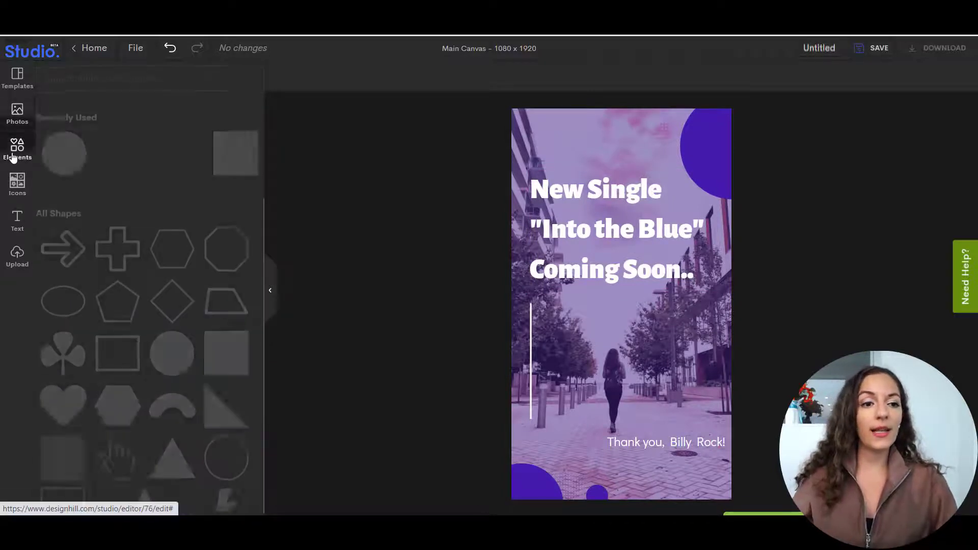
pyautogui.click(238, 162)
pyautogui.moveTo(624, 391); pyautogui.dragTo(599, 246)
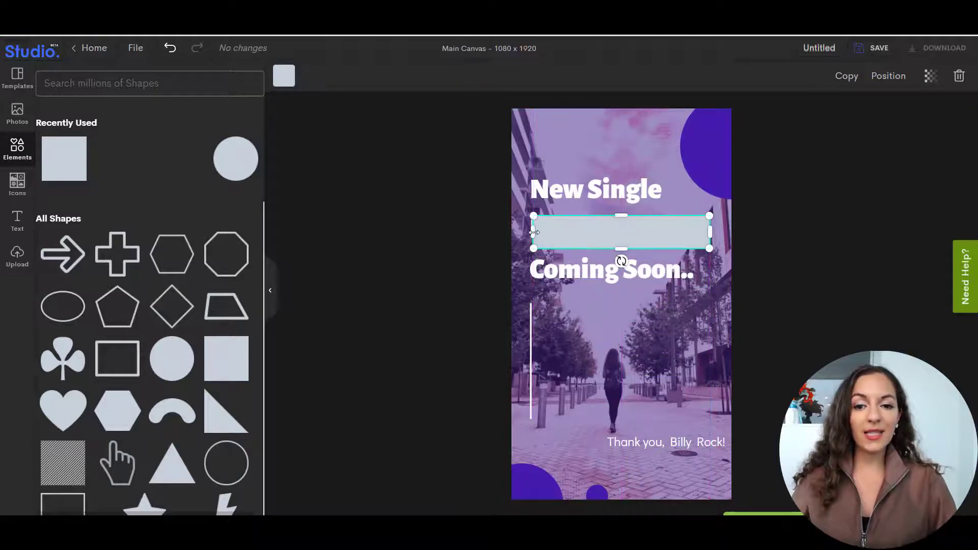
pyautogui.moveTo(534, 233); pyautogui.dragTo(527, 233)
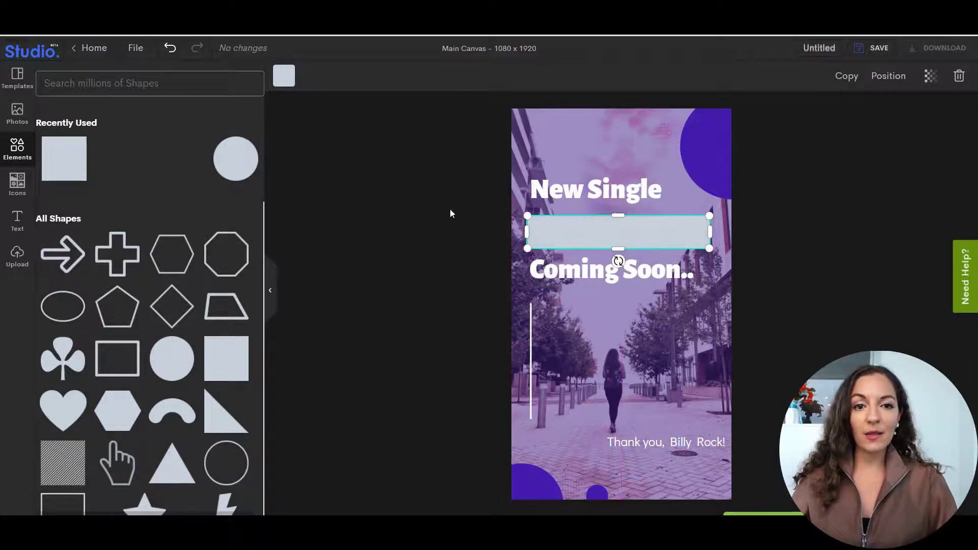
# Fill the bar with black (#000000) and send it backward behind the headline text, centred on the "Into the Blue" line.
pyautogui.click(284, 76)
pyautogui.moveTo(121, 131)
pyautogui.mouseDown()
pyautogui.moveTo(65, 164)
pyautogui.moveTo(34, 200)
pyautogui.mouseUp()
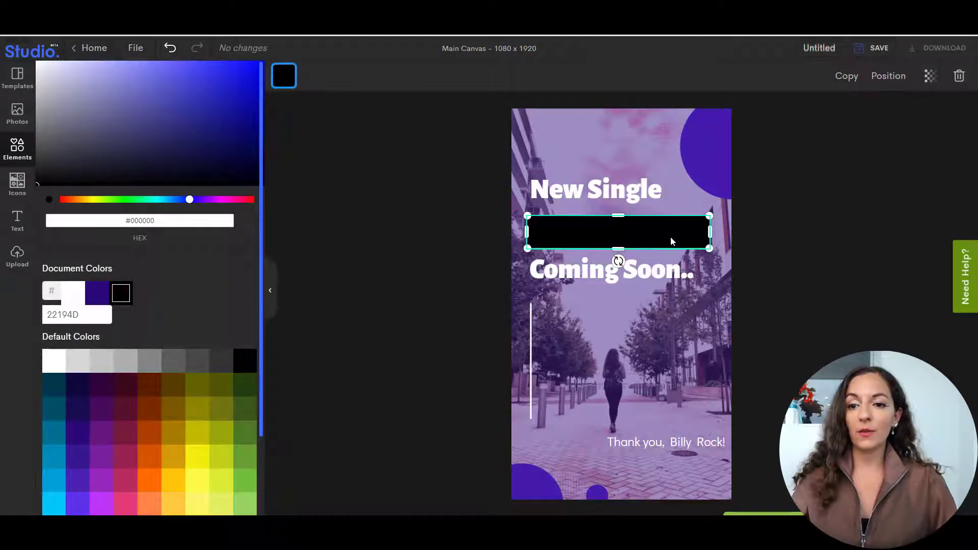
pyautogui.click(893, 84)
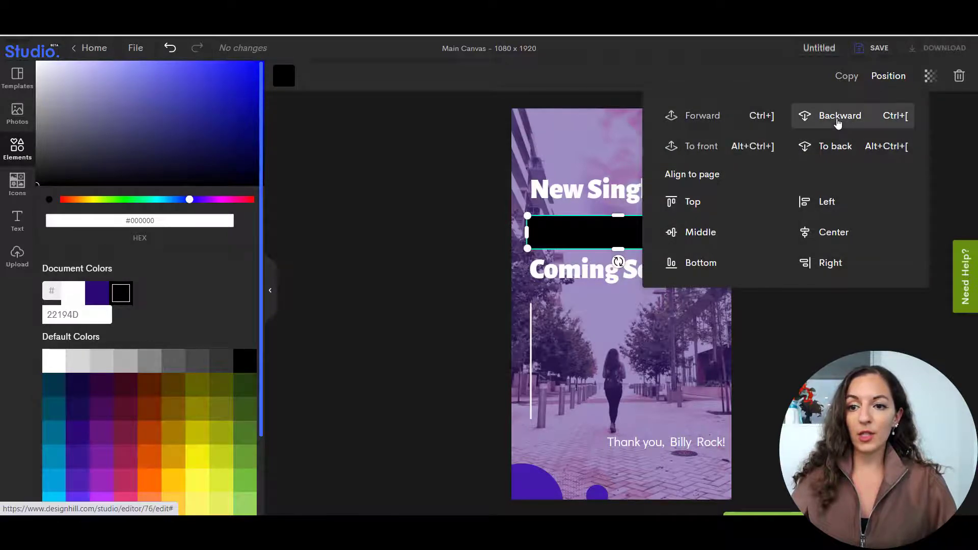
pyautogui.click(839, 123)
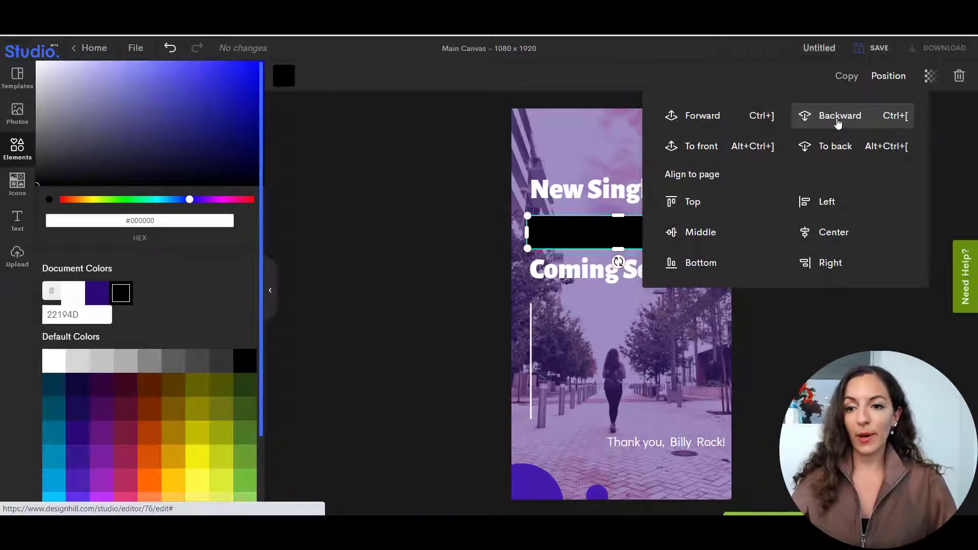
pyautogui.click(847, 124)
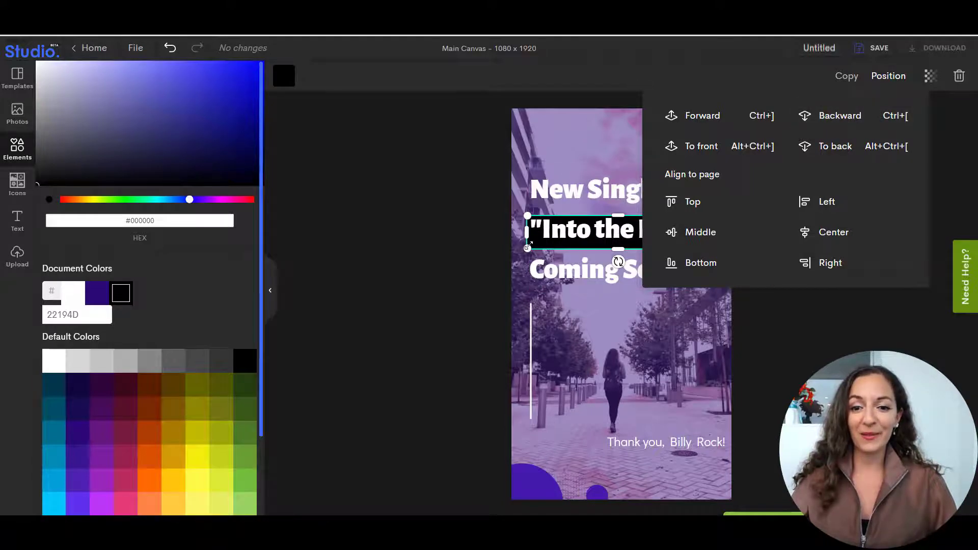
pyautogui.moveTo(528, 246); pyautogui.dragTo(532, 239)
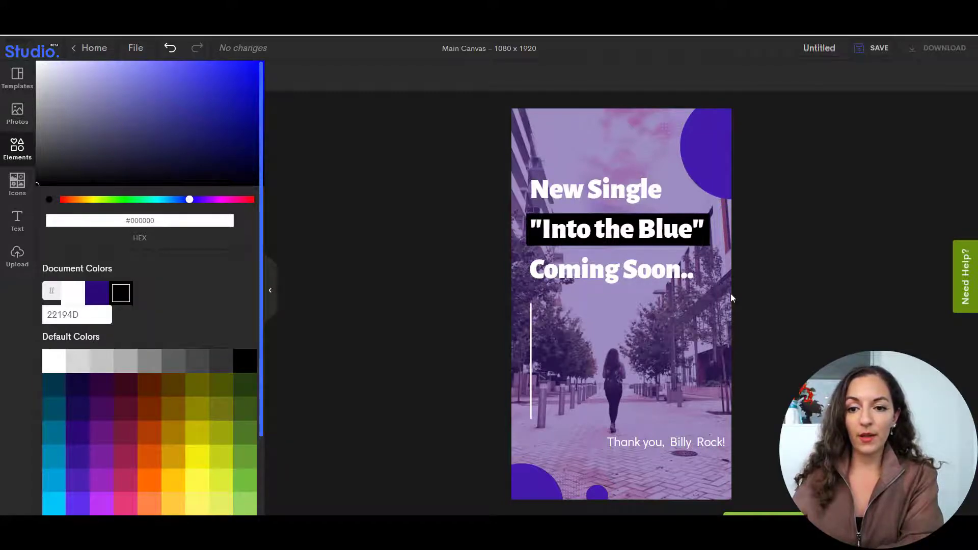
pyautogui.click(815, 291)
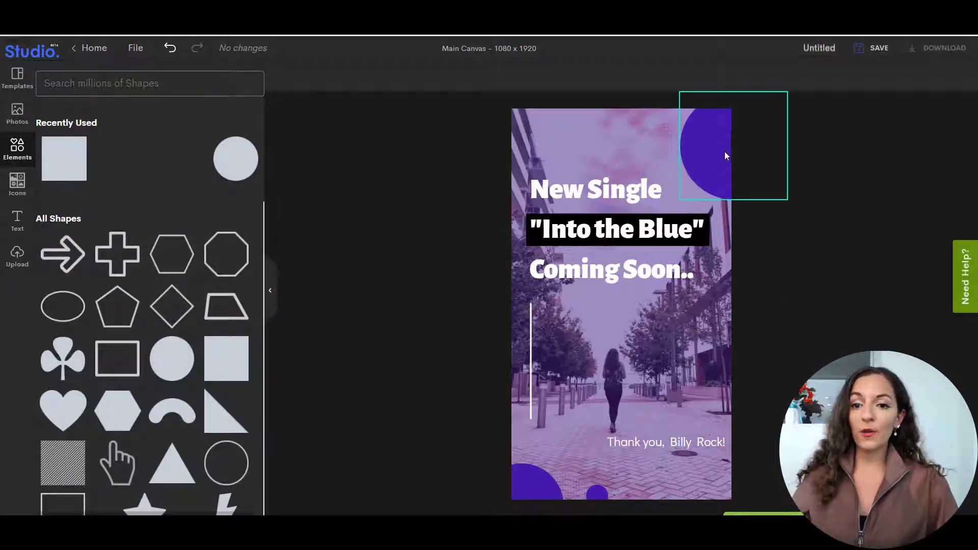
# Recolor both colors of the dotted pattern beside the large purple circle at the canvas's upper corner to black (#000000).
pyautogui.click(669, 127)
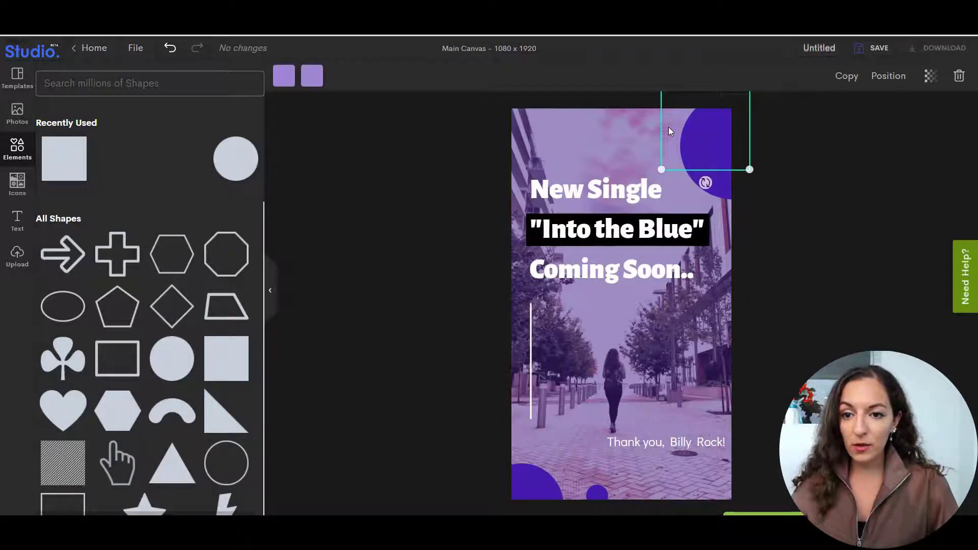
pyautogui.click(321, 82)
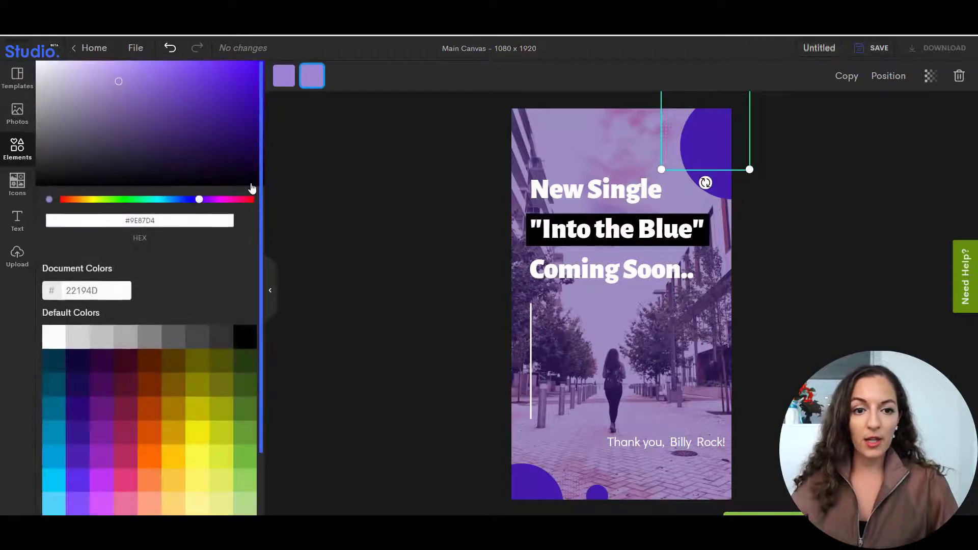
pyautogui.click(121, 293)
pyautogui.click(279, 80)
pyautogui.moveTo(201, 138); pyautogui.dragTo(270, 187)
# Recolor both colors of the dotted pattern between the two purple circles at the canvas's lower edge to black (#000000).
pyautogui.click(565, 479)
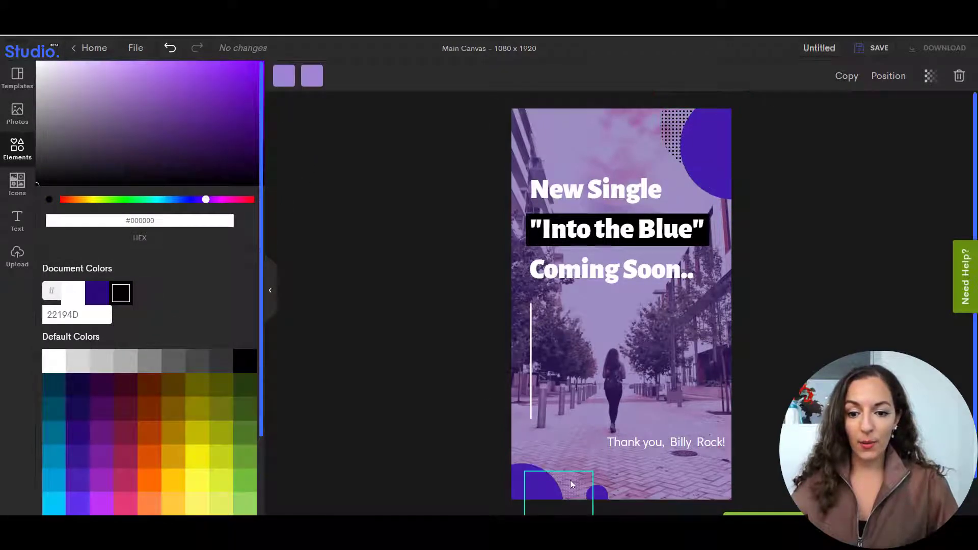
pyautogui.click(312, 77)
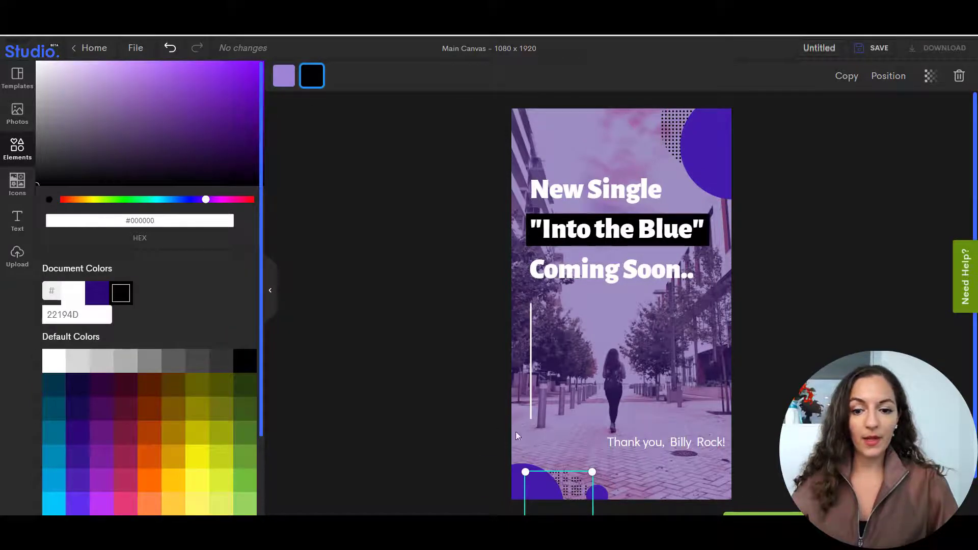
pyautogui.click(289, 81)
pyautogui.moveTo(236, 157); pyautogui.dragTo(260, 193)
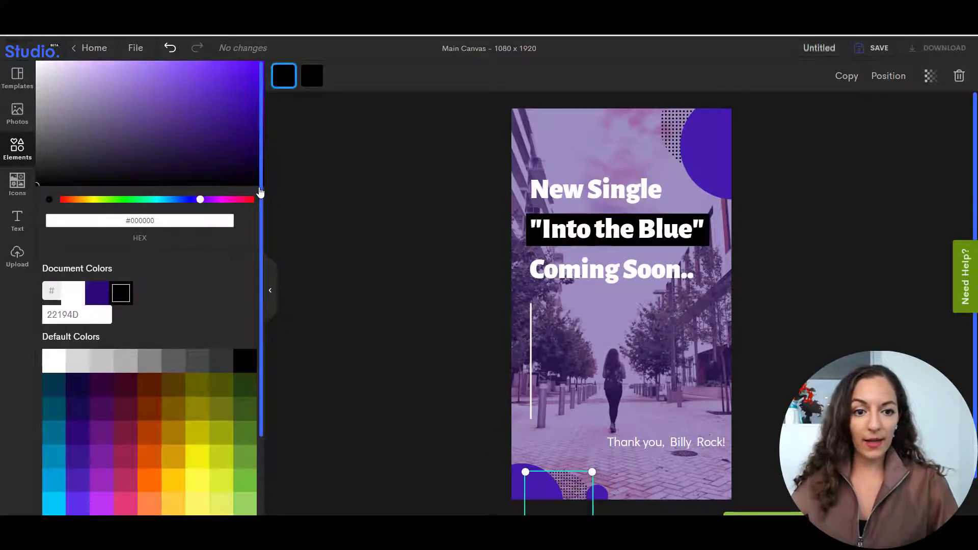
pyautogui.click(368, 255)
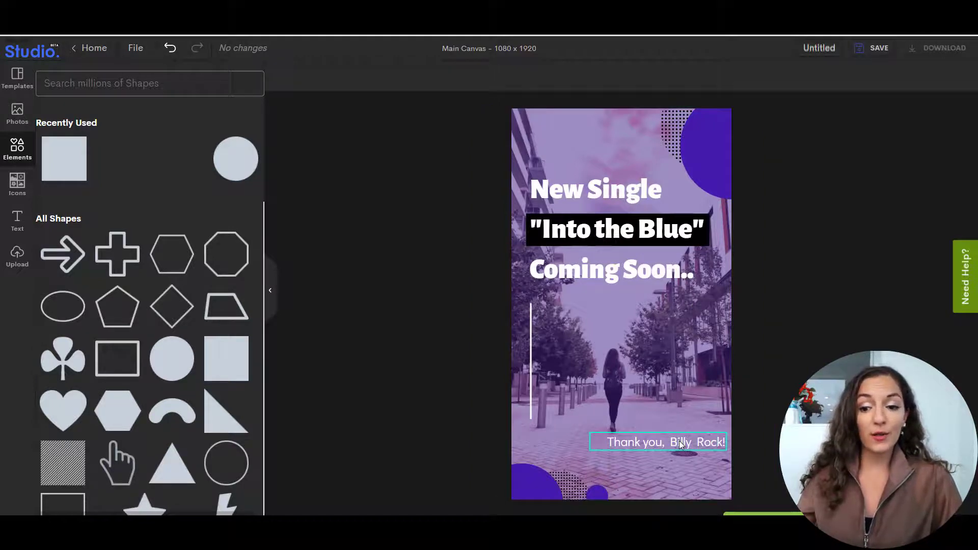
# Delete the "Thank you" text line below the walking woman and save the design.
pyautogui.moveTo(680, 441); pyautogui.dragTo(632, 444)
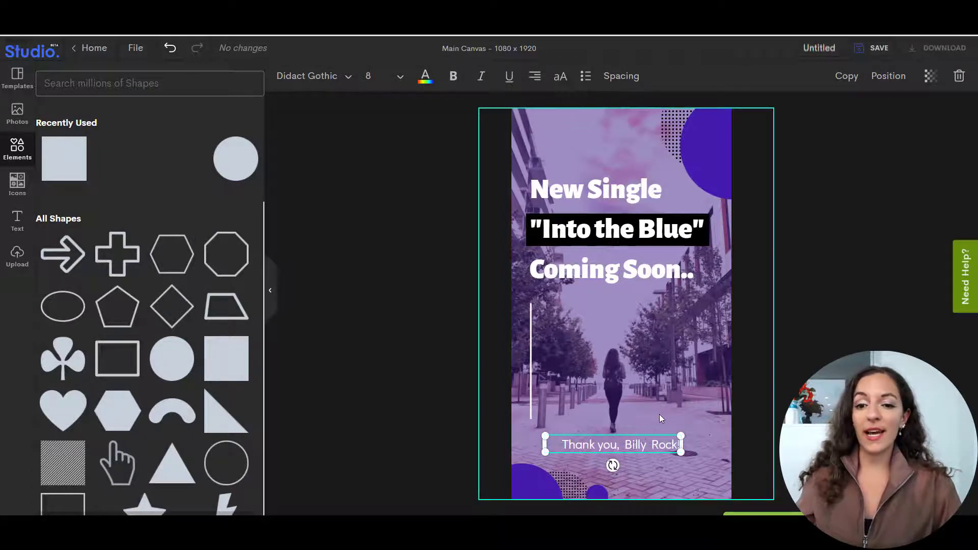
pyautogui.click(959, 77)
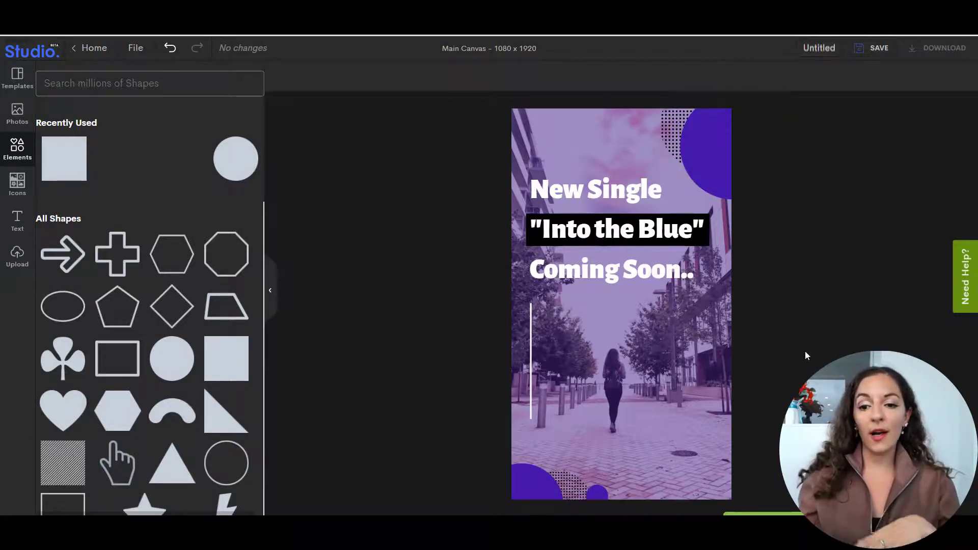
pyautogui.click(875, 48)
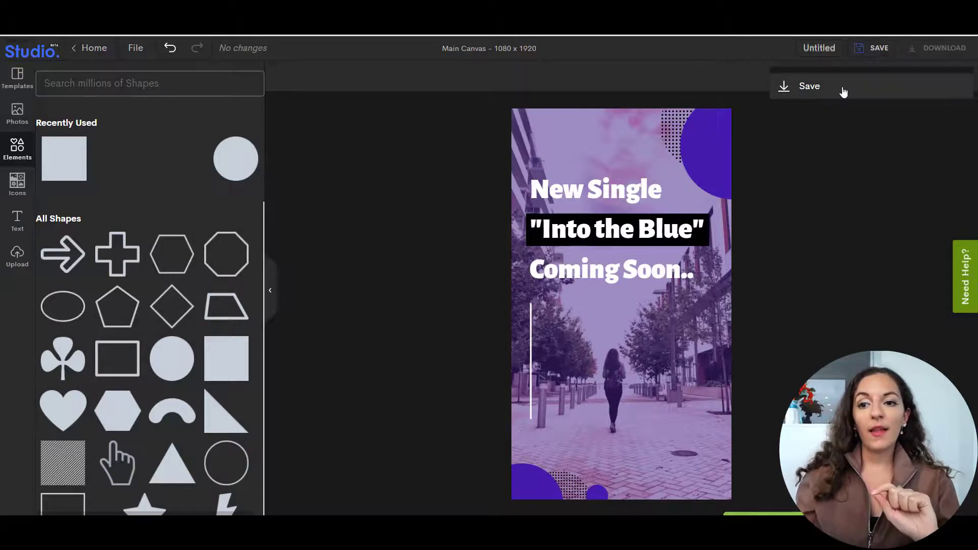
pyautogui.click(803, 92)
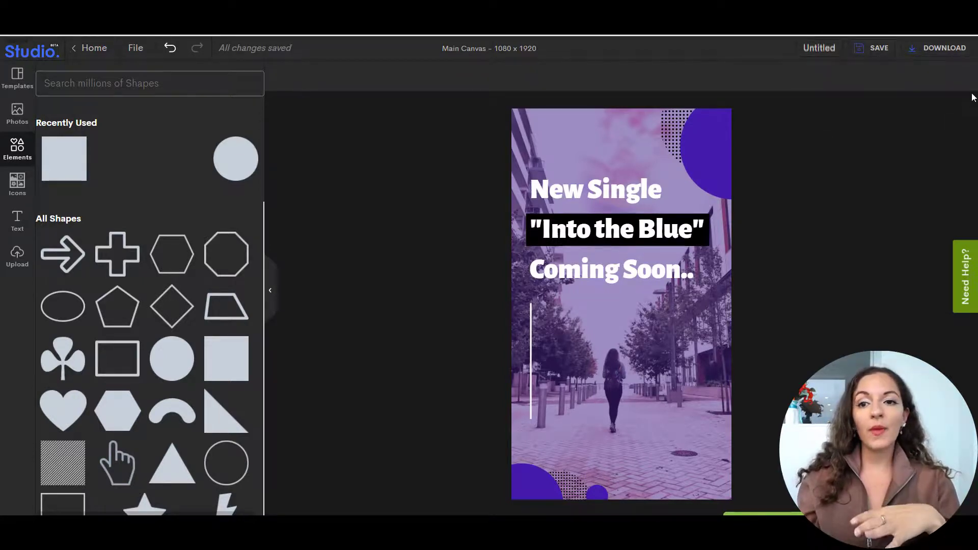
# Download the design as a PNG at size 1x, without transparent background or compression.
pyautogui.click(950, 53)
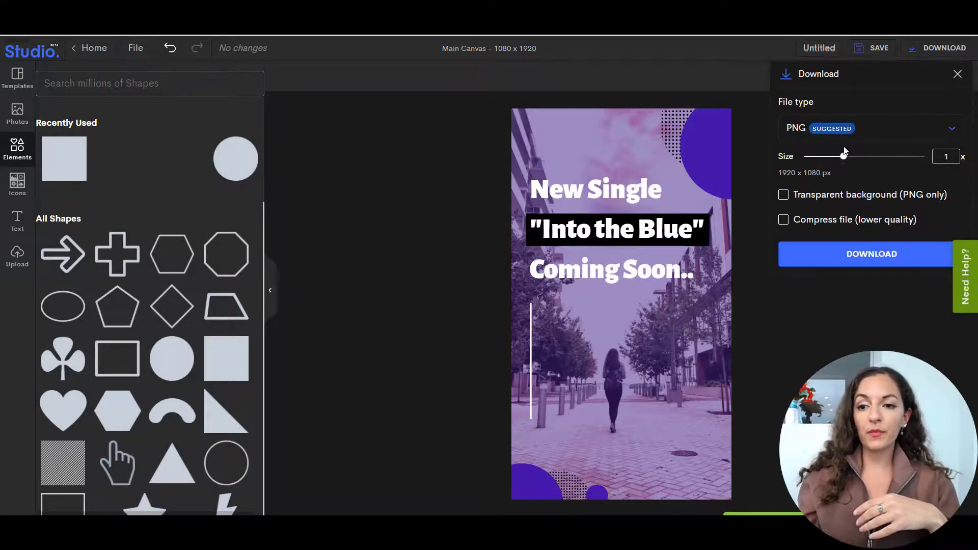
pyautogui.click(901, 134)
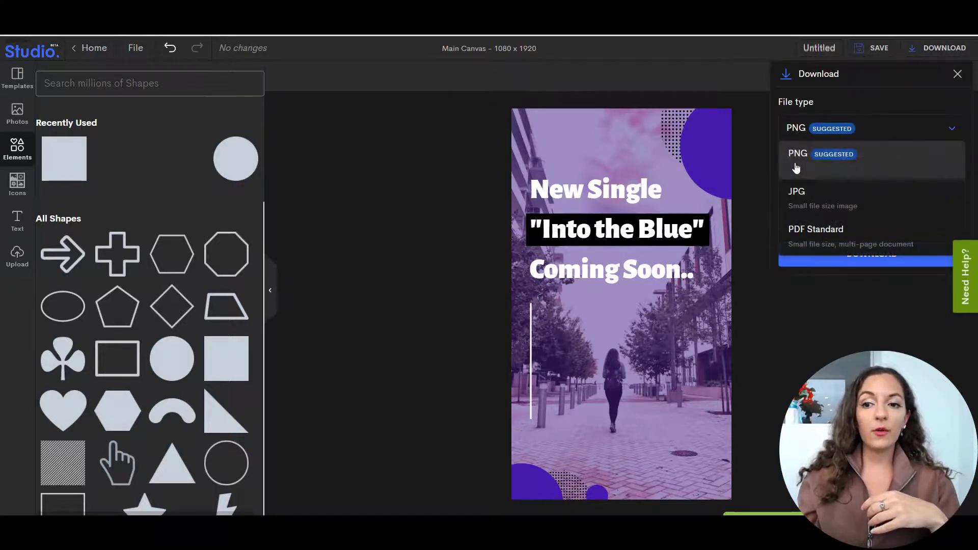
pyautogui.click(859, 156)
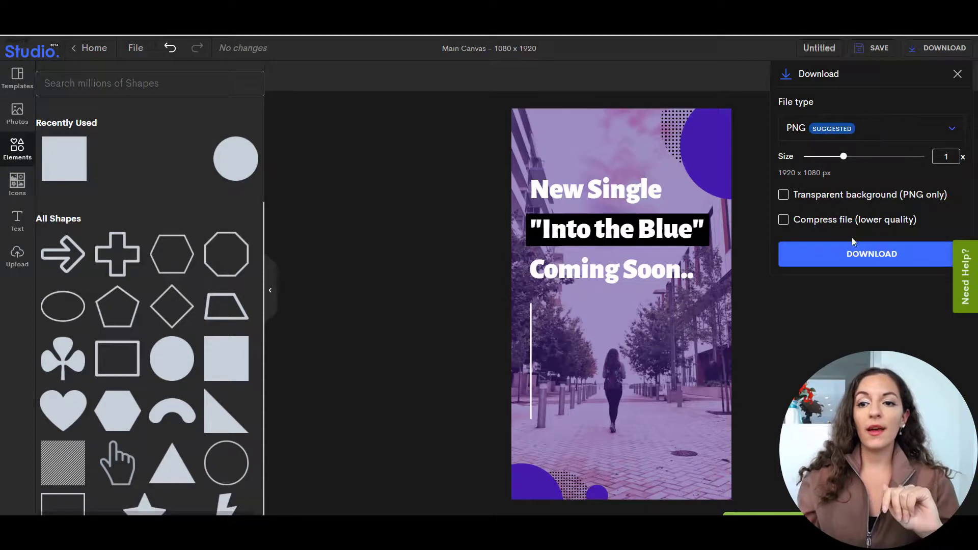
pyautogui.click(860, 260)
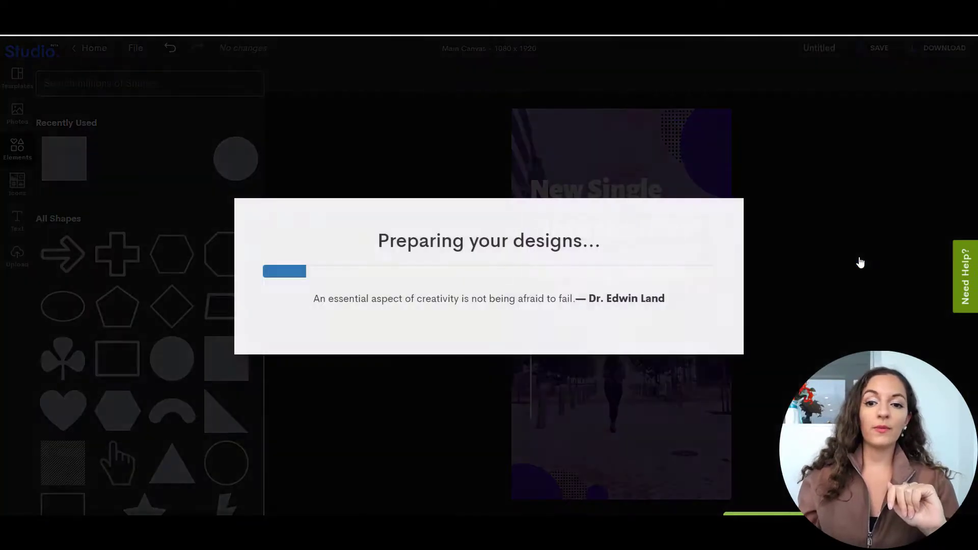